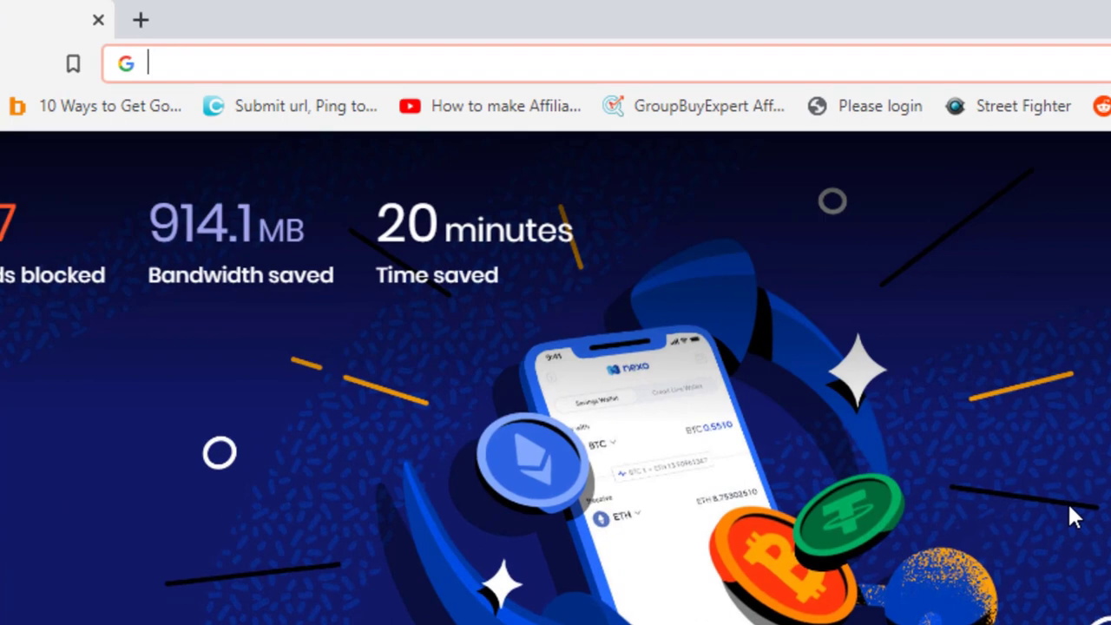
# - Open howztuff.com and browse the Crypto Hub category for the Bitcoin support and resistance posts
pyautogui.write('howztuff.com')
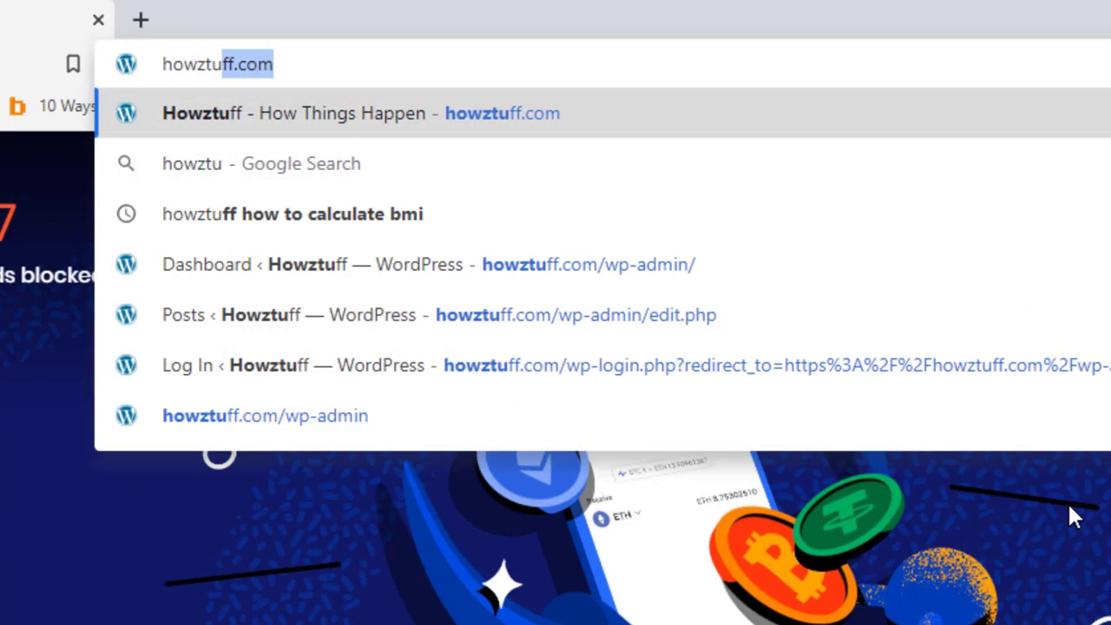
pyautogui.press('Return')
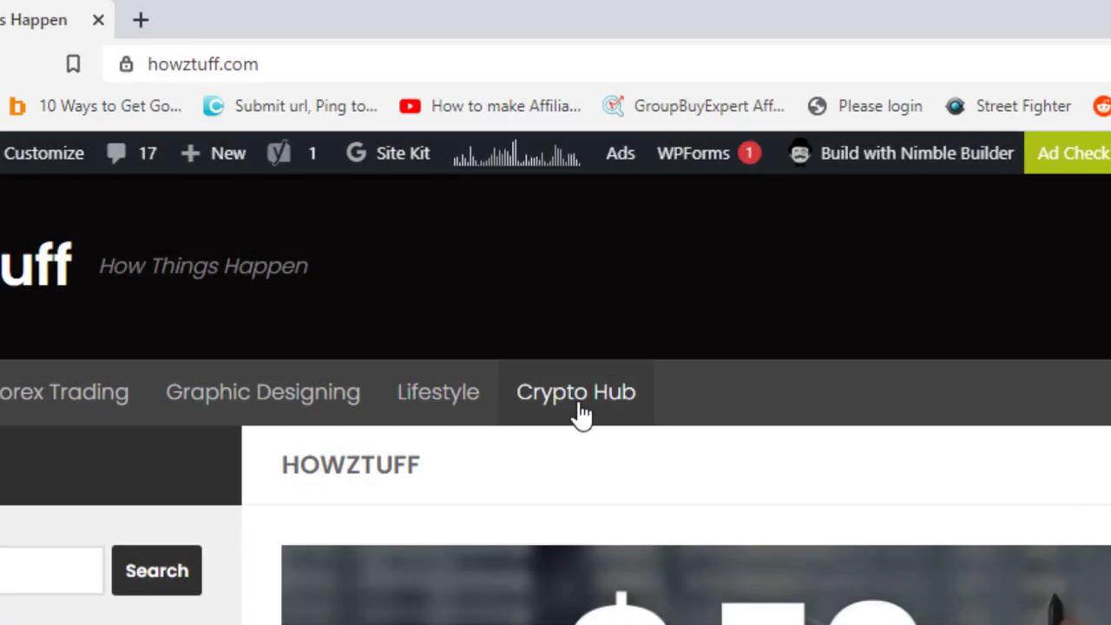
pyautogui.click(581, 416)
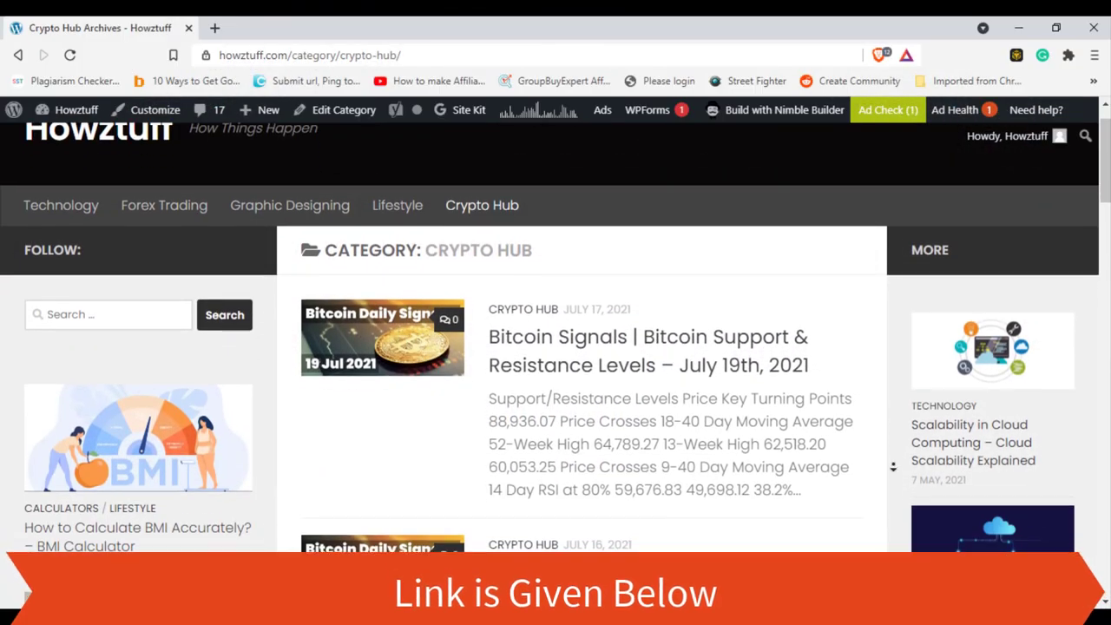
pyautogui.scroll(-1, 893, 466)
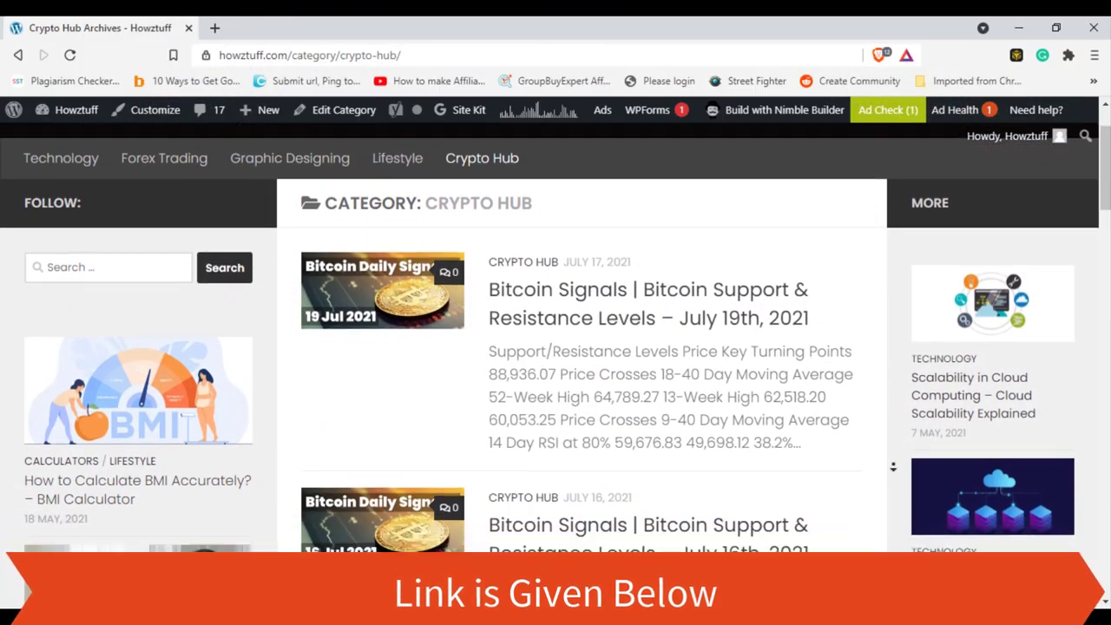
pyautogui.scroll(-3, 894, 466)
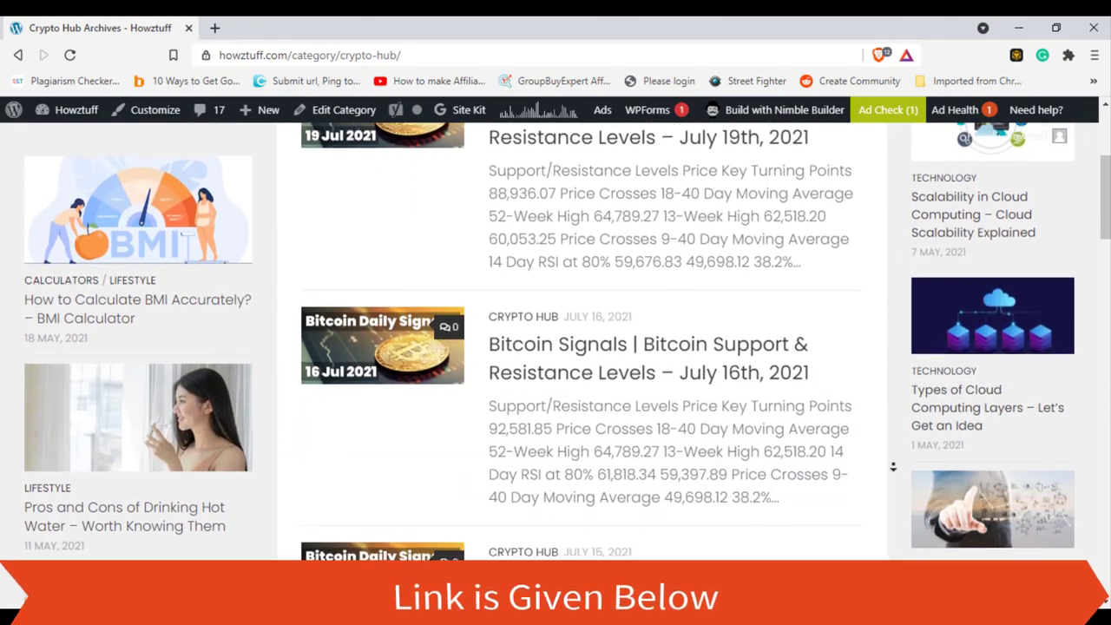
pyautogui.scroll(-3, 894, 466)
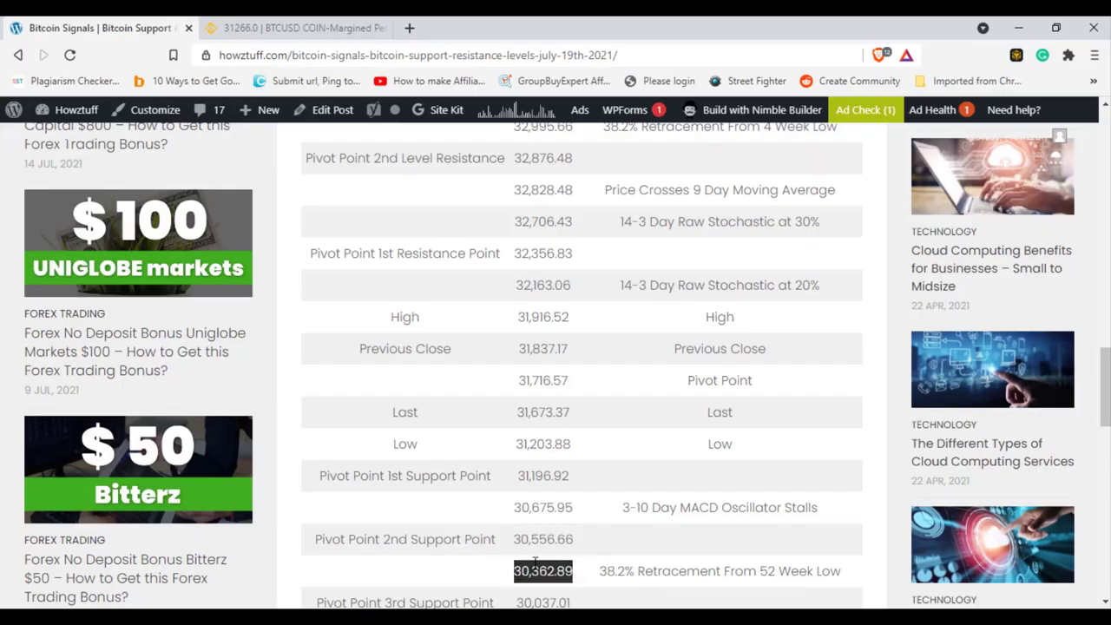
# - Copy the 30,362.89 level from the July 19th signals table and place a horizontal line on the Binance BTCUSD_PERP chart
pyautogui.rightClick(536, 562)
pyautogui.click(590, 422)
pyautogui.hotkey('ctrl', 'Tab')
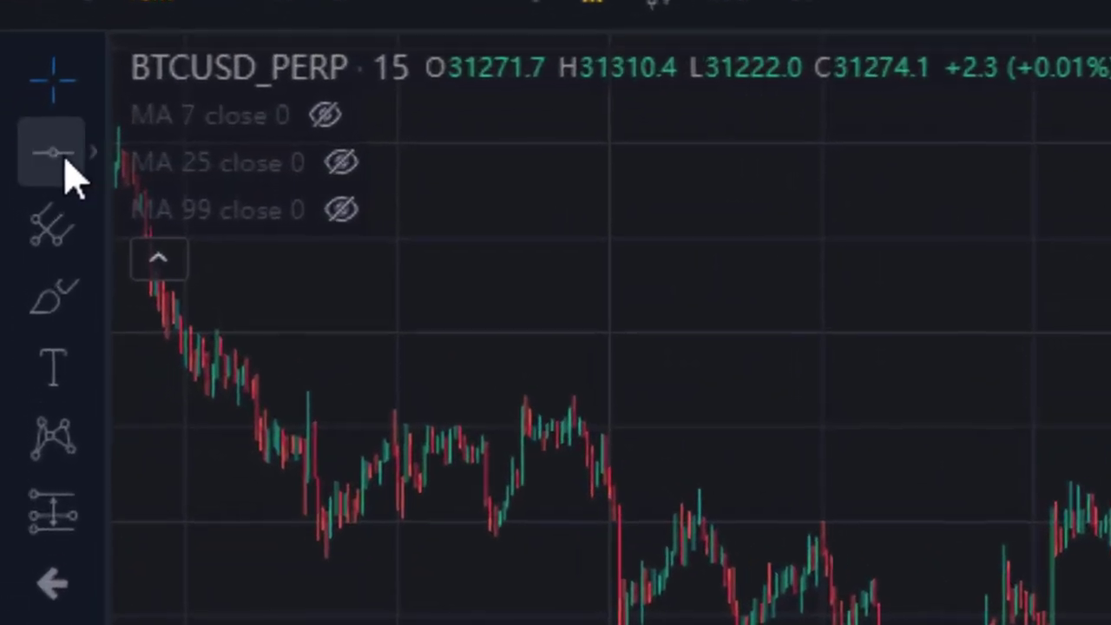
pyautogui.click(68, 165)
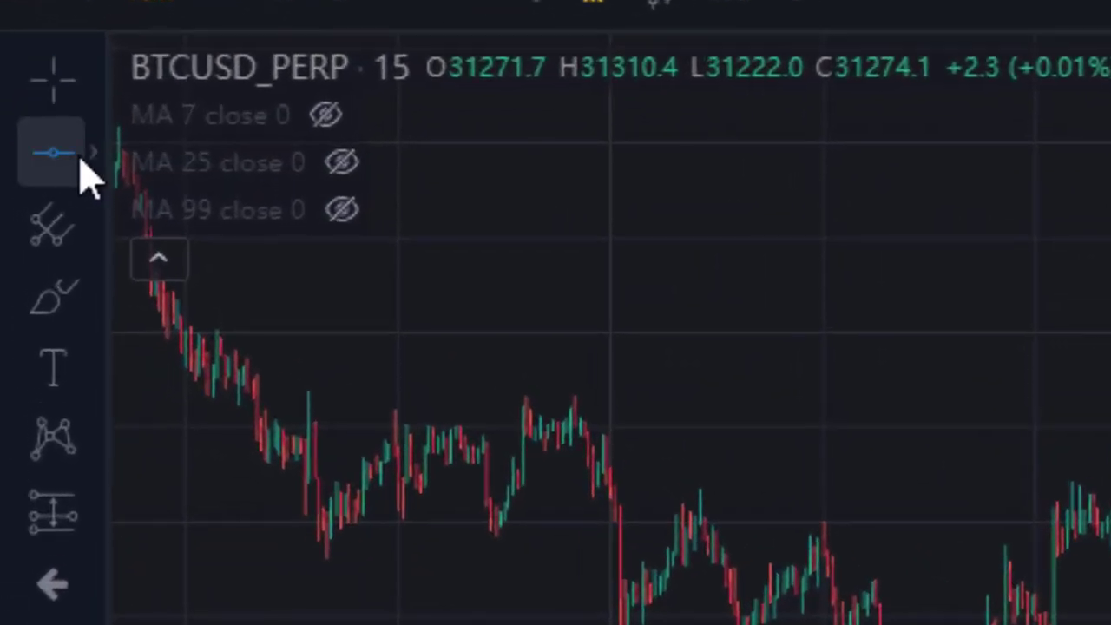
pyautogui.click(85, 155)
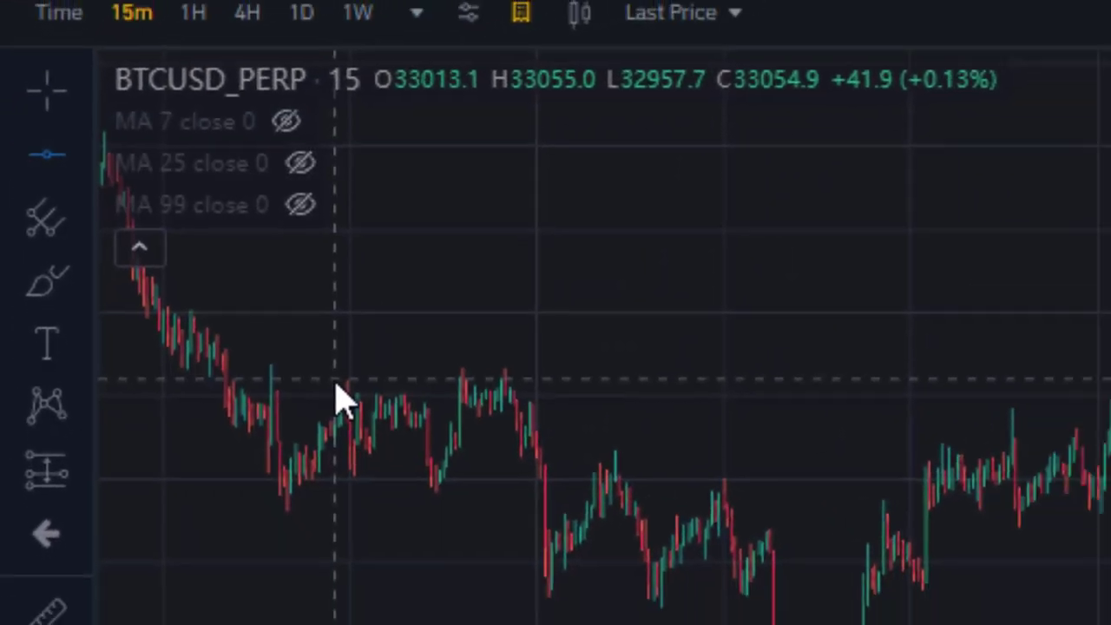
pyautogui.click(282, 432)
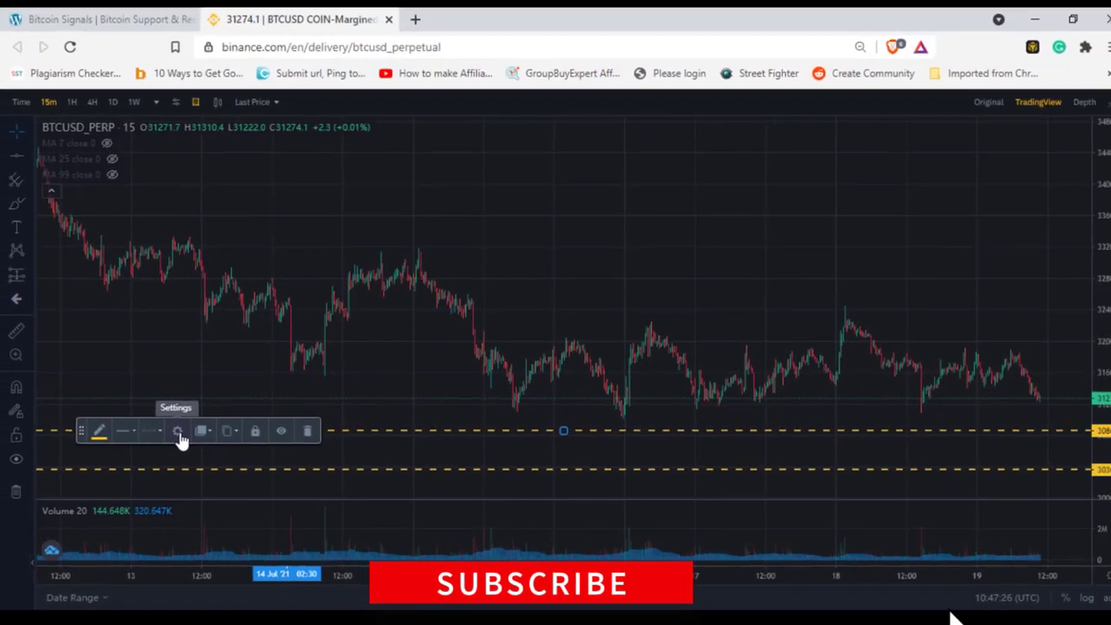
# - Set the price coordinate of the newly placed upper horizontal line to 30556.66, the Pivot Point 2nd Support Point
pyautogui.click(278, 347)
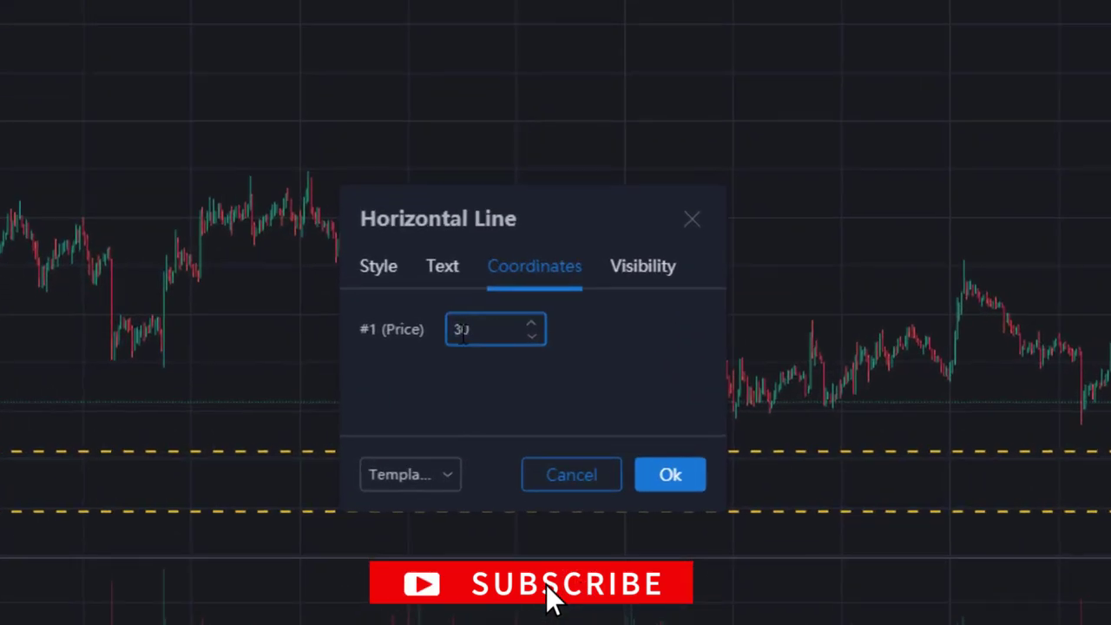
pyautogui.write('6.66')
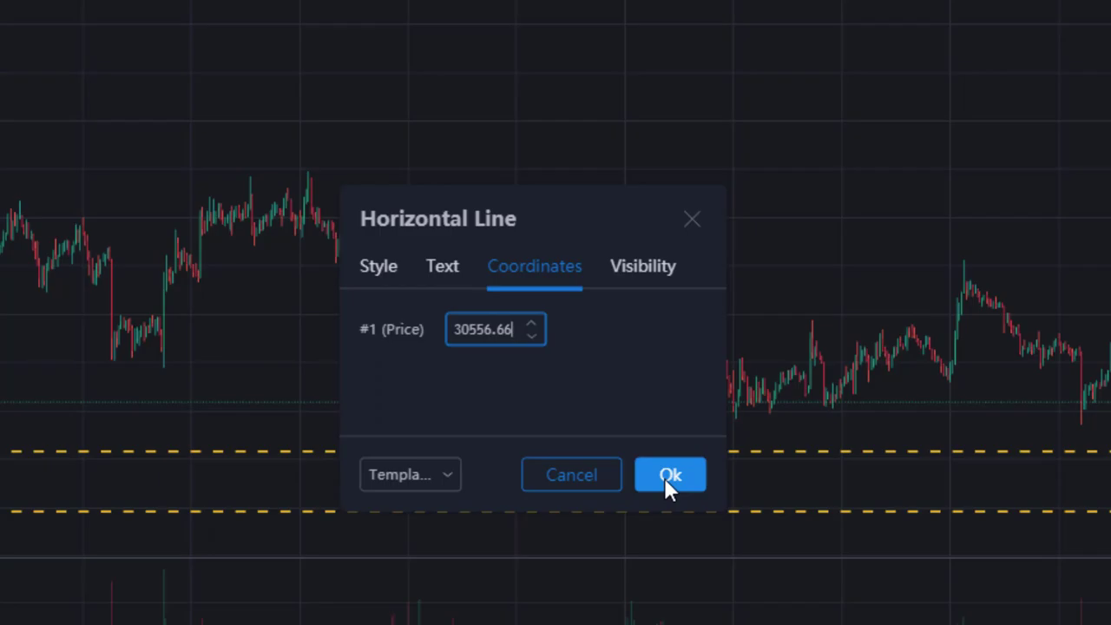
pyautogui.click(668, 476)
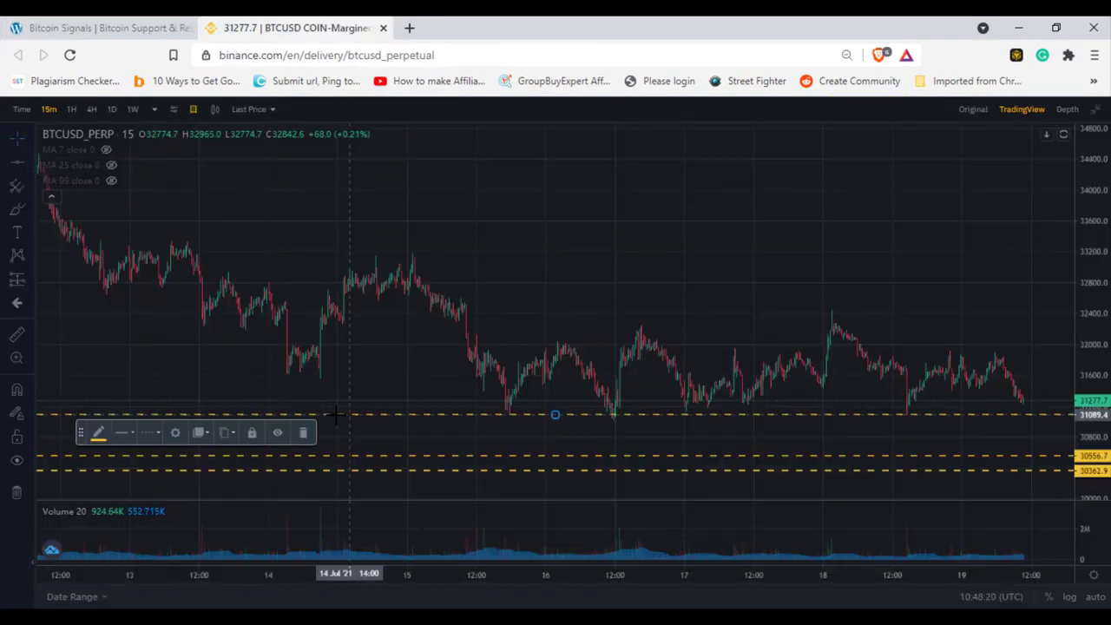
# - Set the price coordinate of the newest horizontal line to 30675.95, the 3-10 Day MACD Oscillator Stalls level
pyautogui.doubleClick(178, 415)
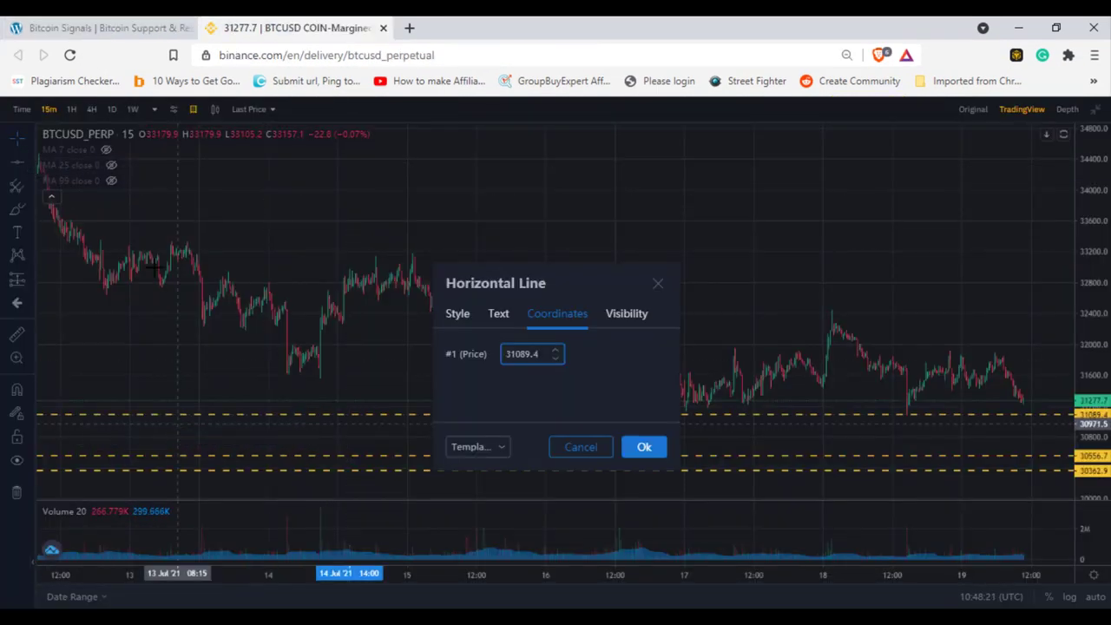
pyautogui.doubleClick(532, 354)
pyautogui.write('30675.95')
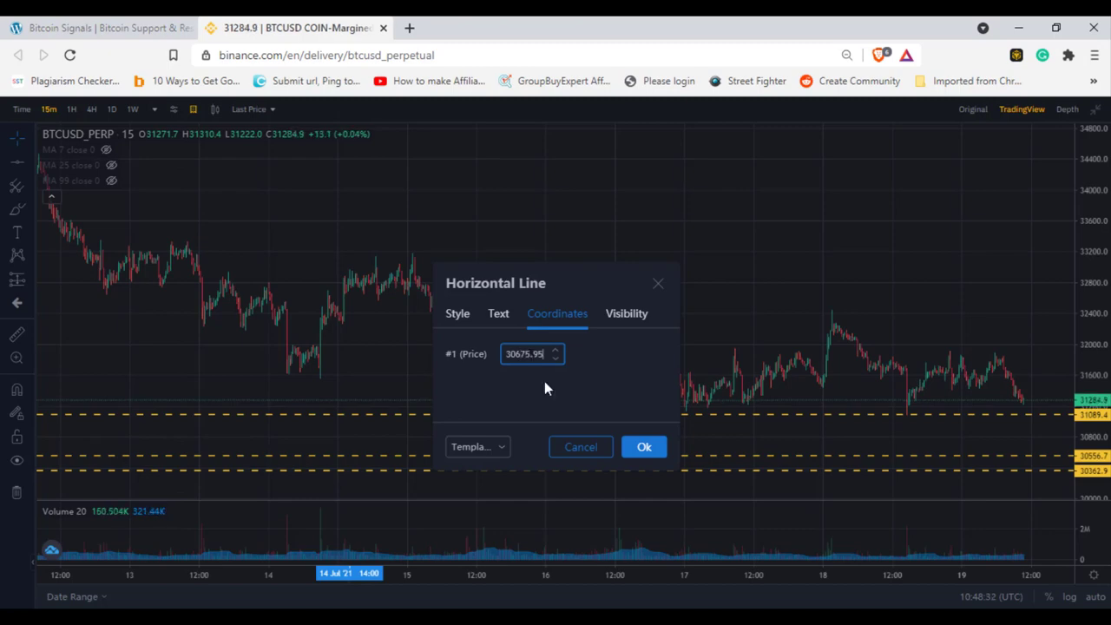
pyautogui.click(638, 444)
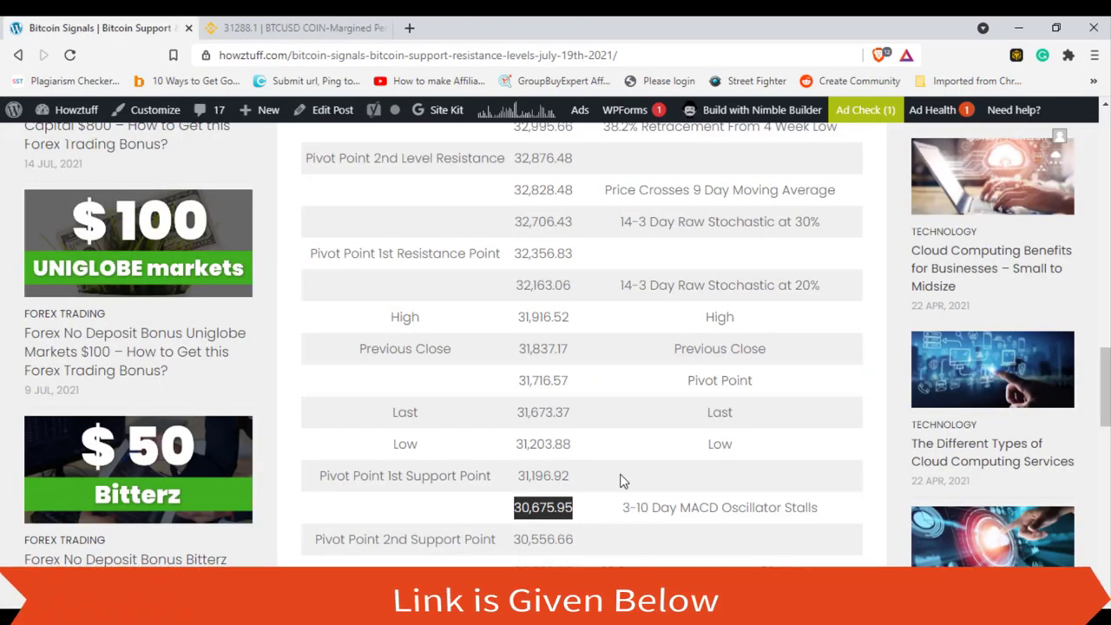
# - Take the Pivot Point 1st Support Point from the signals table and add a horizontal line at 31196.92 on the chart
pyautogui.moveTo(569, 476); pyautogui.dragTo(557, 476)
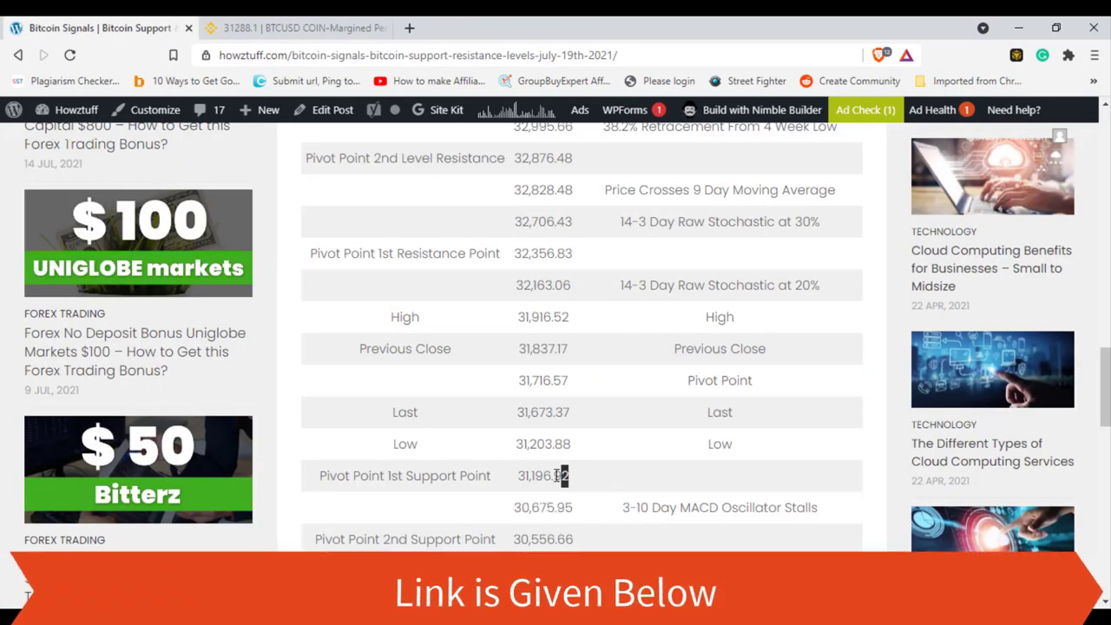
pyautogui.click(239, 28)
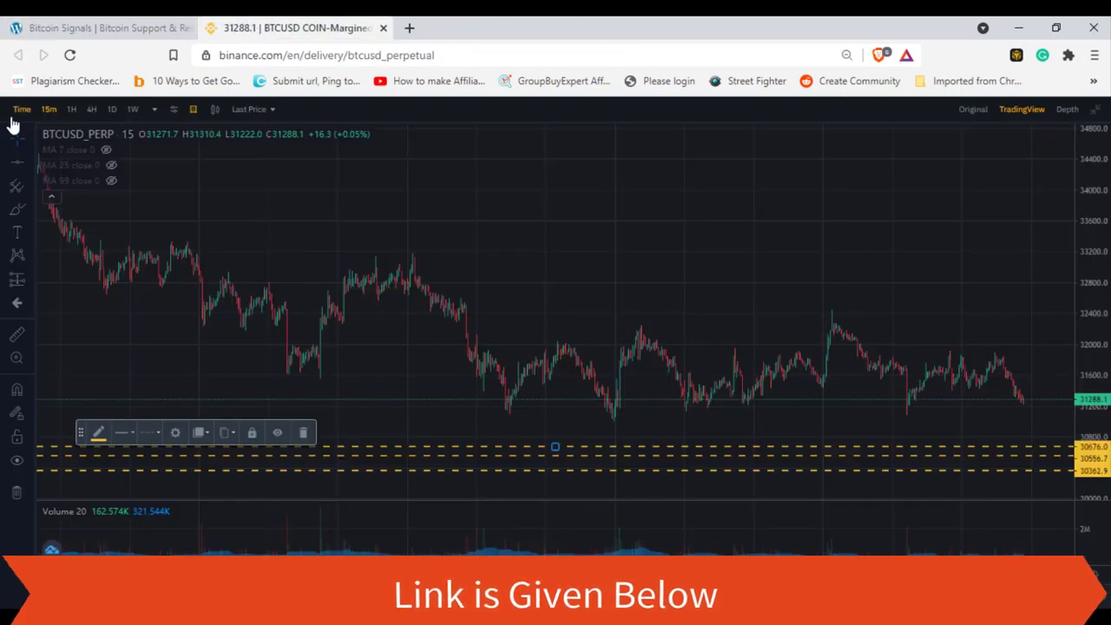
pyautogui.click(178, 432)
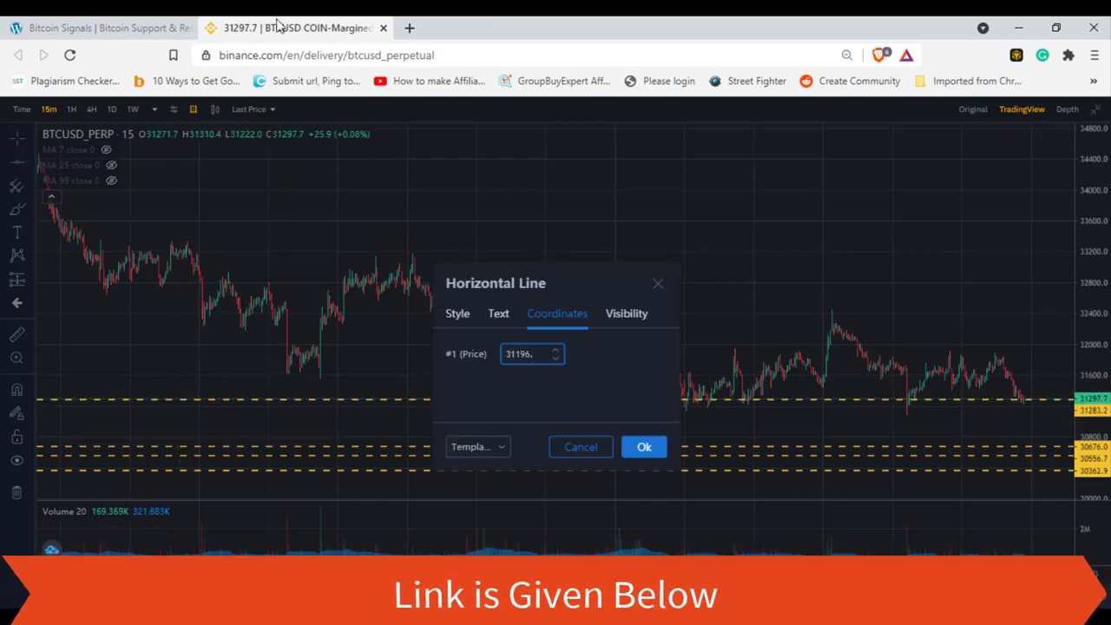
pyautogui.write('5')
pyautogui.click(642, 448)
# - Add a horizontal line to the BTCUSD_PERP chart at 31203.88, the Low value in the signals table
pyautogui.click(87, 28)
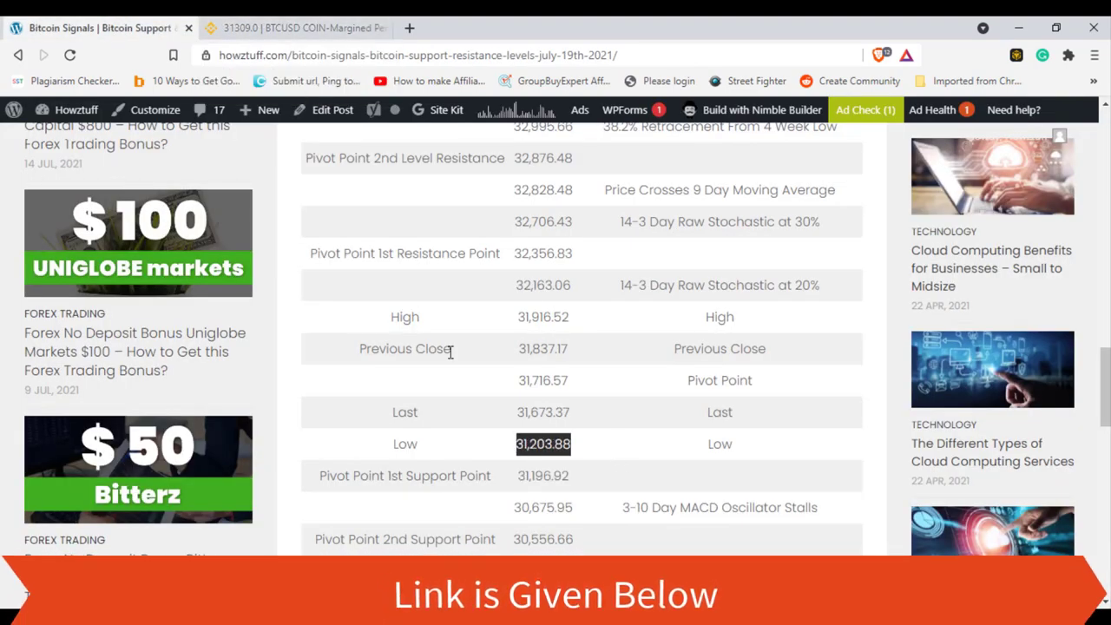
pyautogui.click(260, 28)
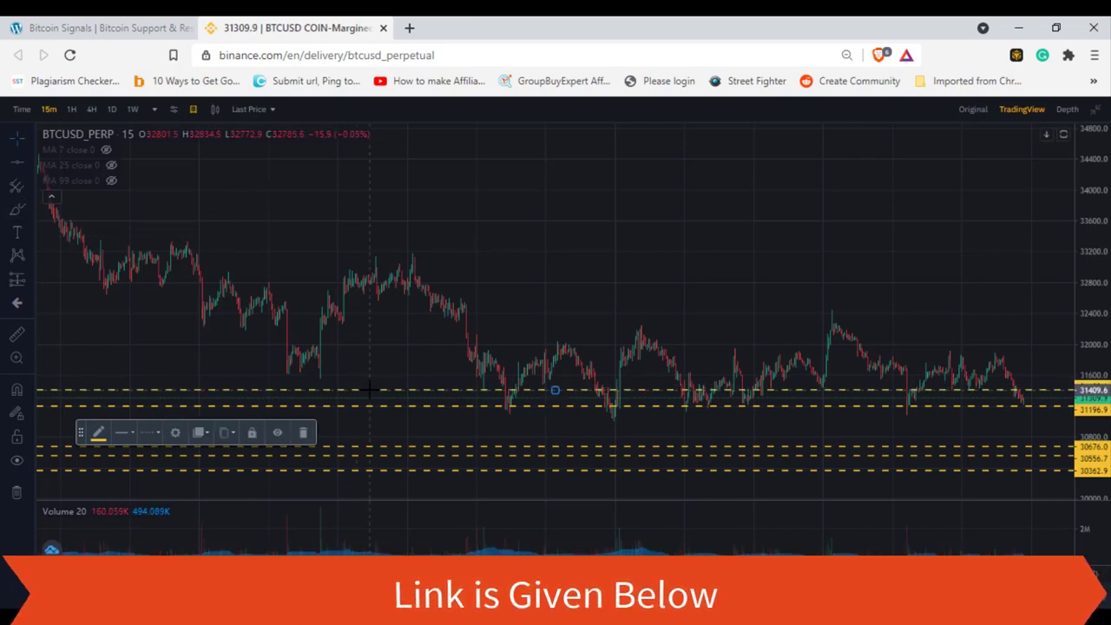
pyautogui.click(175, 432)
pyautogui.click(87, 28)
pyautogui.click(260, 27)
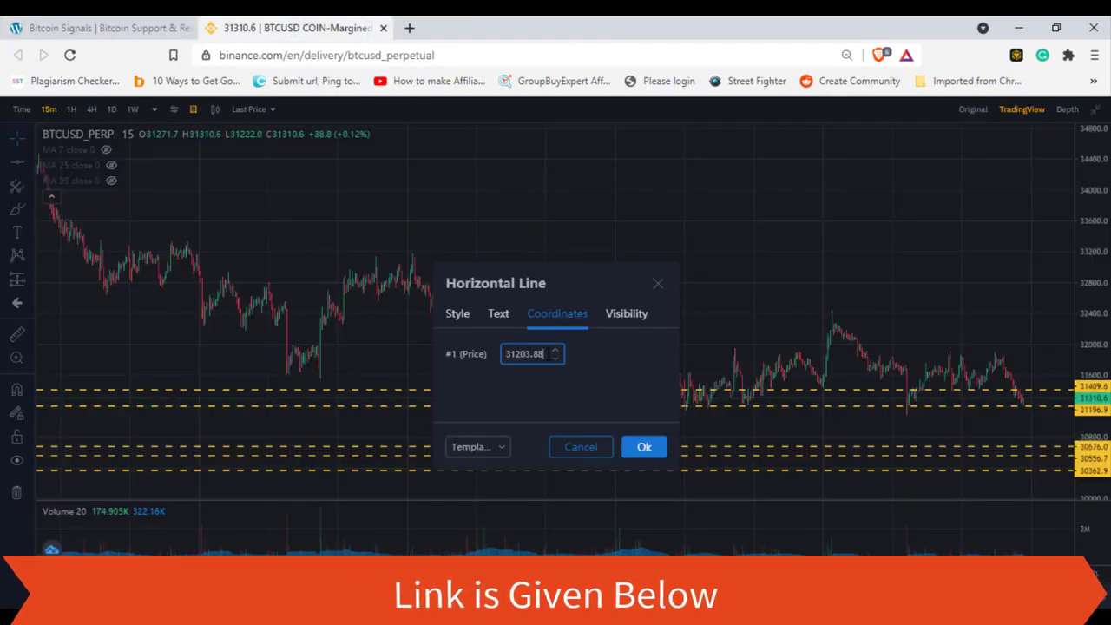
pyautogui.click(130, 26)
pyautogui.click(291, 26)
pyautogui.click(650, 454)
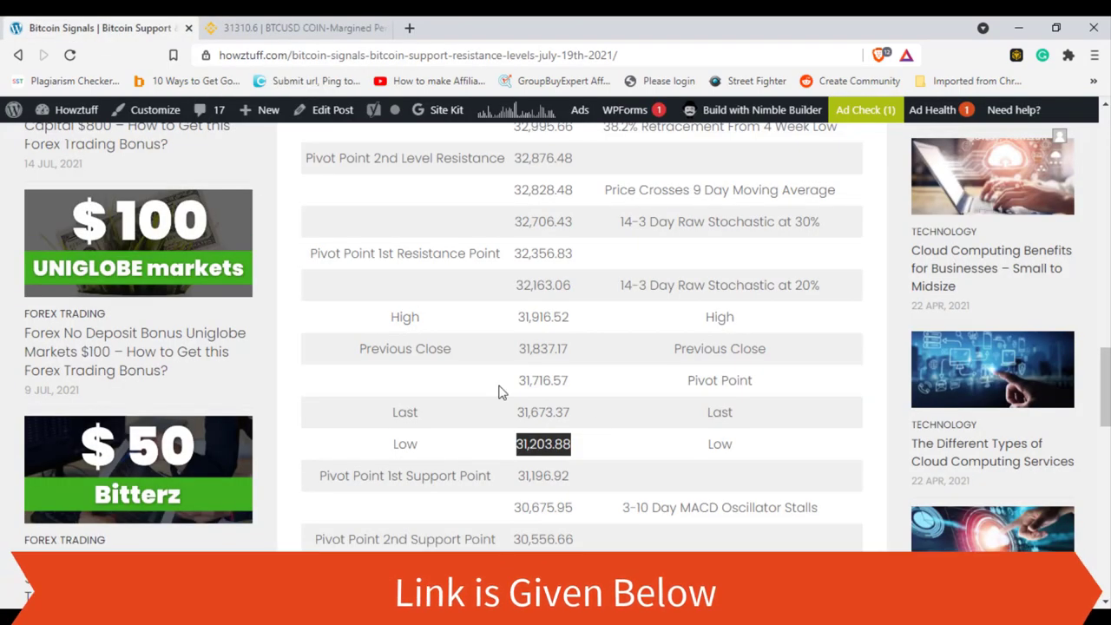
# - Add a horizontal line to the chart at 31673.37, the Last value in the signals table
pyautogui.click(104, 28)
pyautogui.moveTo(590, 415); pyautogui.dragTo(522, 406)
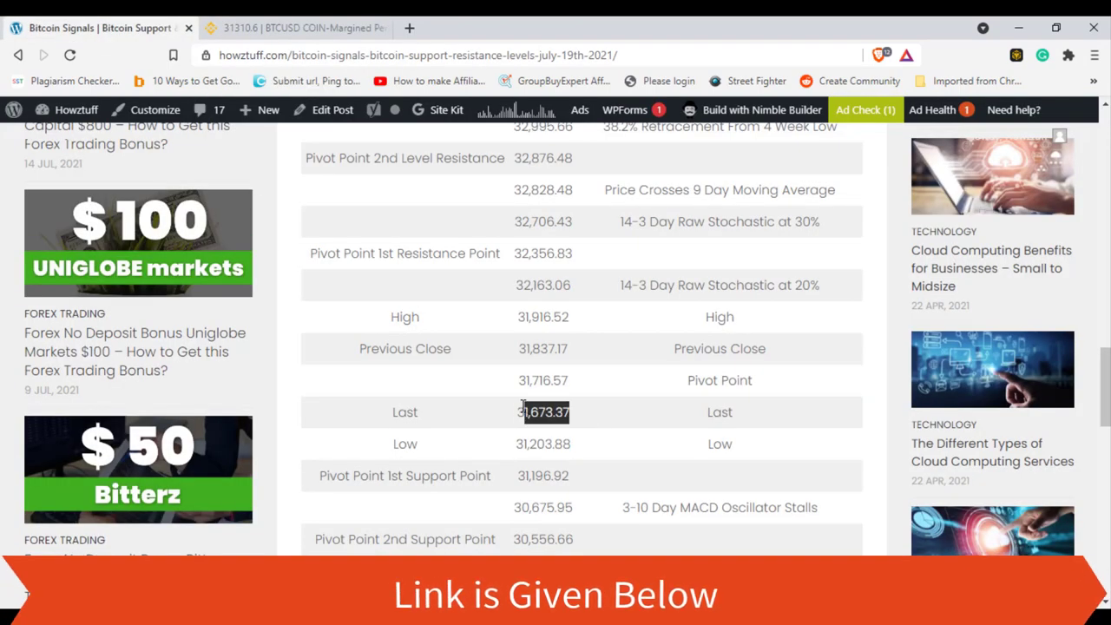
pyautogui.click(299, 28)
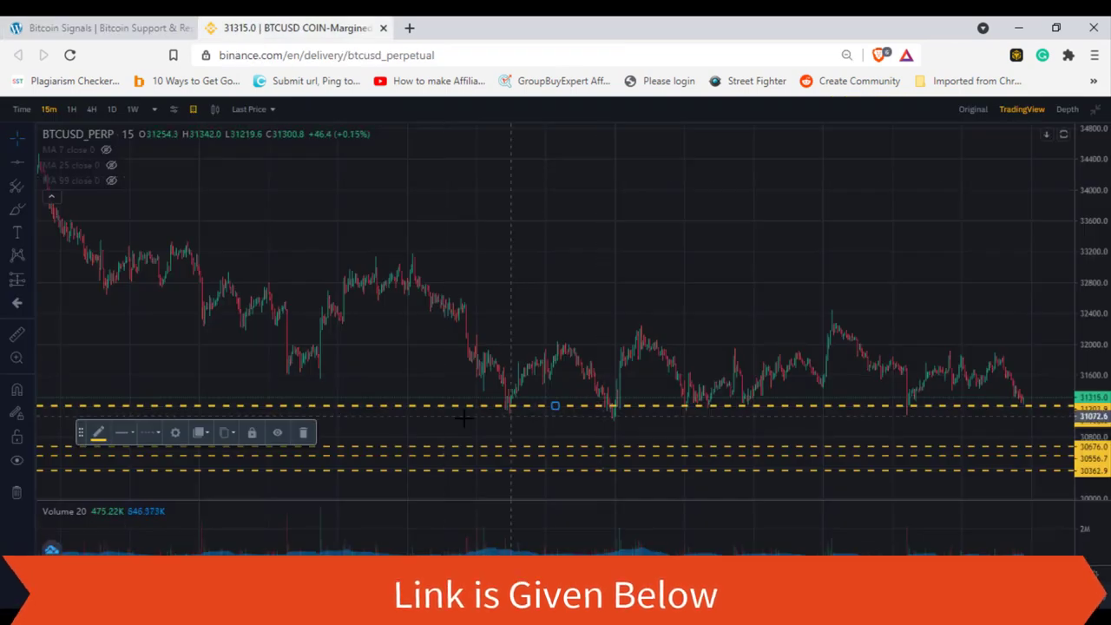
pyautogui.click(15, 165)
pyautogui.doubleClick(361, 426)
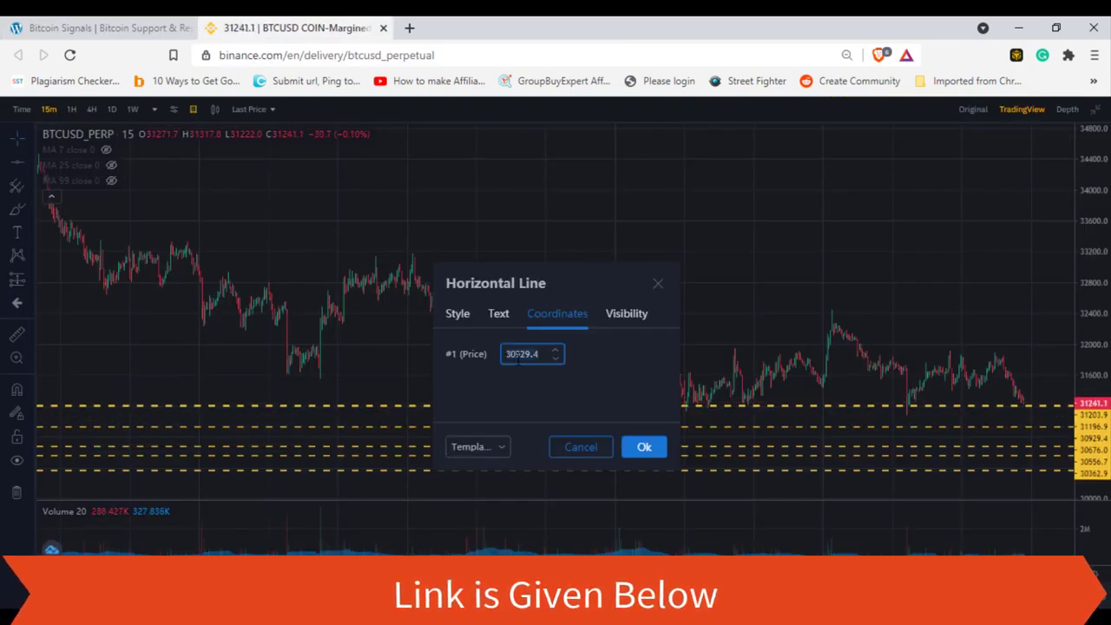
pyautogui.write('31673.')
pyautogui.click(104, 28)
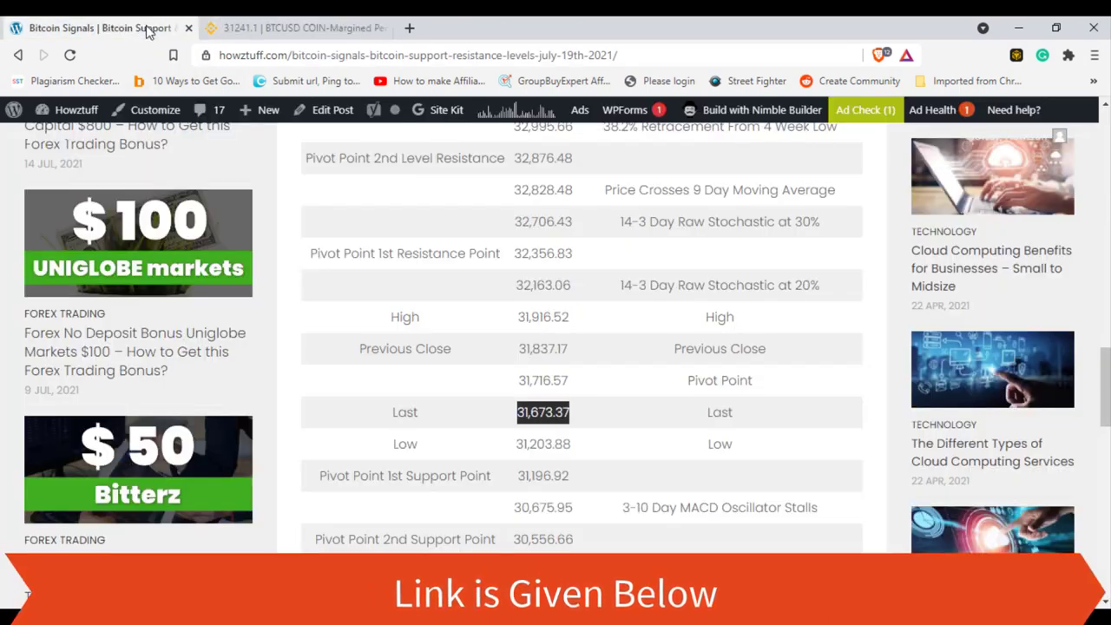
pyautogui.click(295, 28)
pyautogui.write('37')
pyautogui.click(644, 454)
# - Add a horizontal line to the chart at 31716.57, the Pivot Point value in the signals table
pyautogui.hotkey('ctrl', 'pageup')
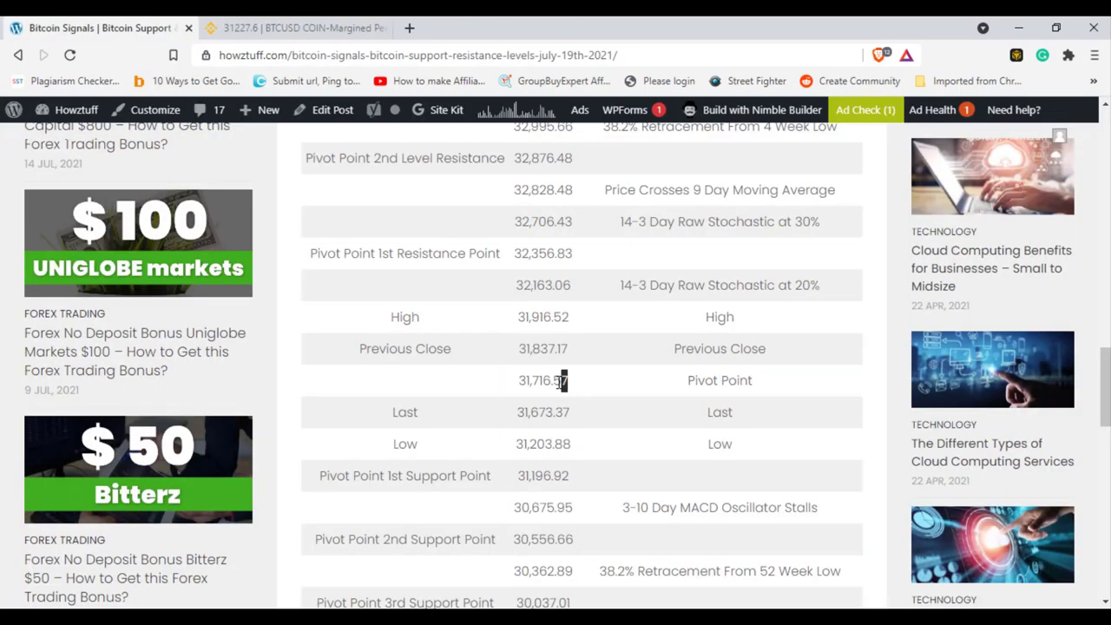
pyautogui.click(295, 27)
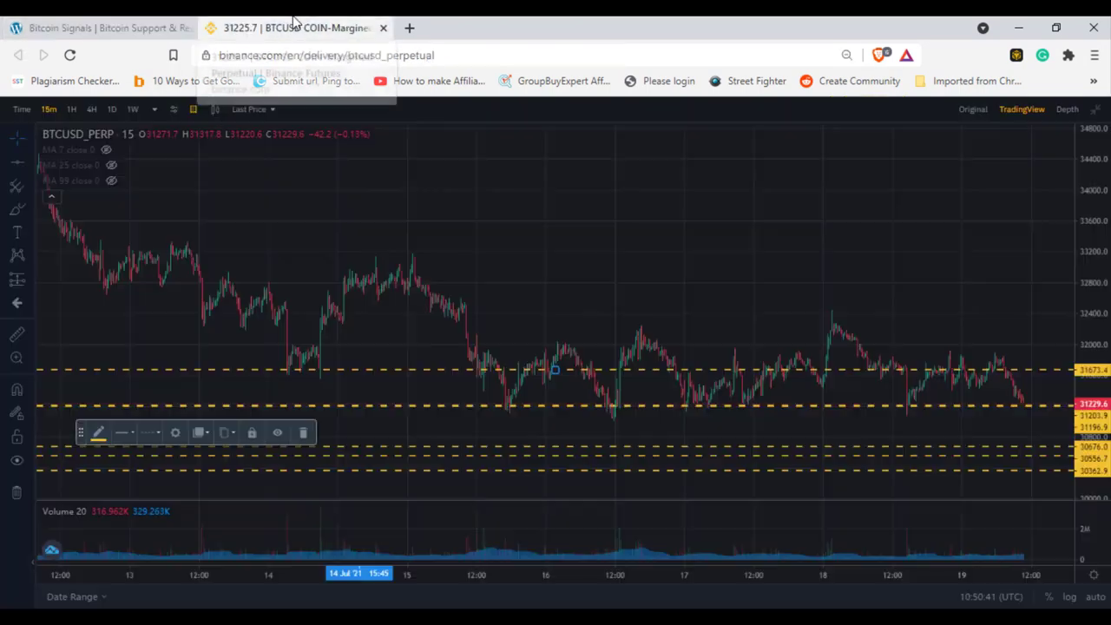
pyautogui.click(17, 166)
pyautogui.click(373, 380)
pyautogui.click(177, 433)
pyautogui.click(545, 355)
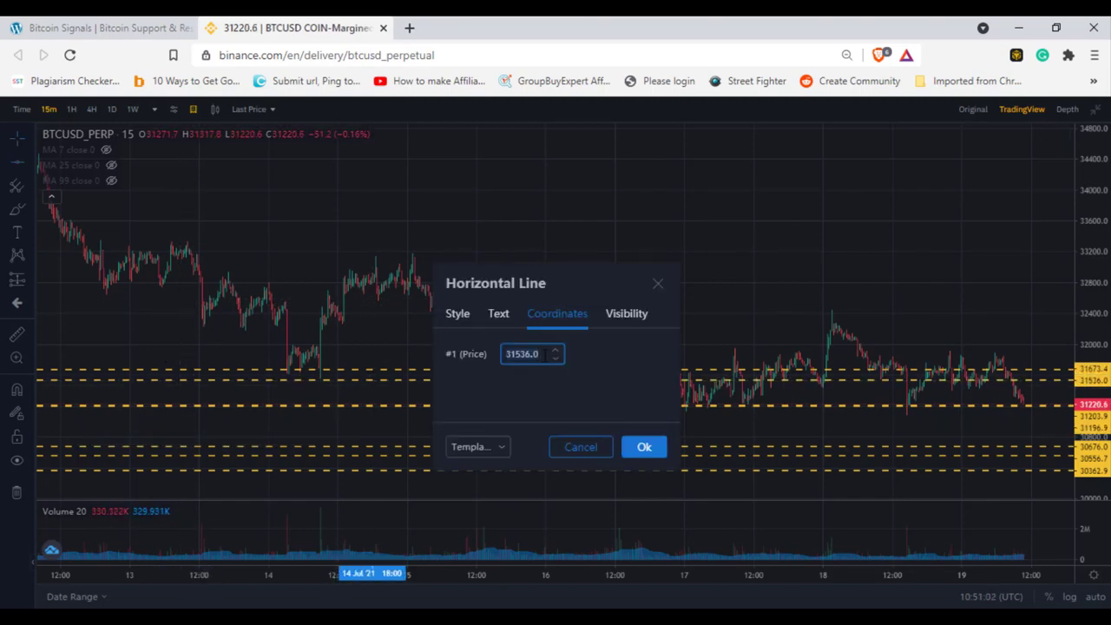
pyautogui.write('31716.')
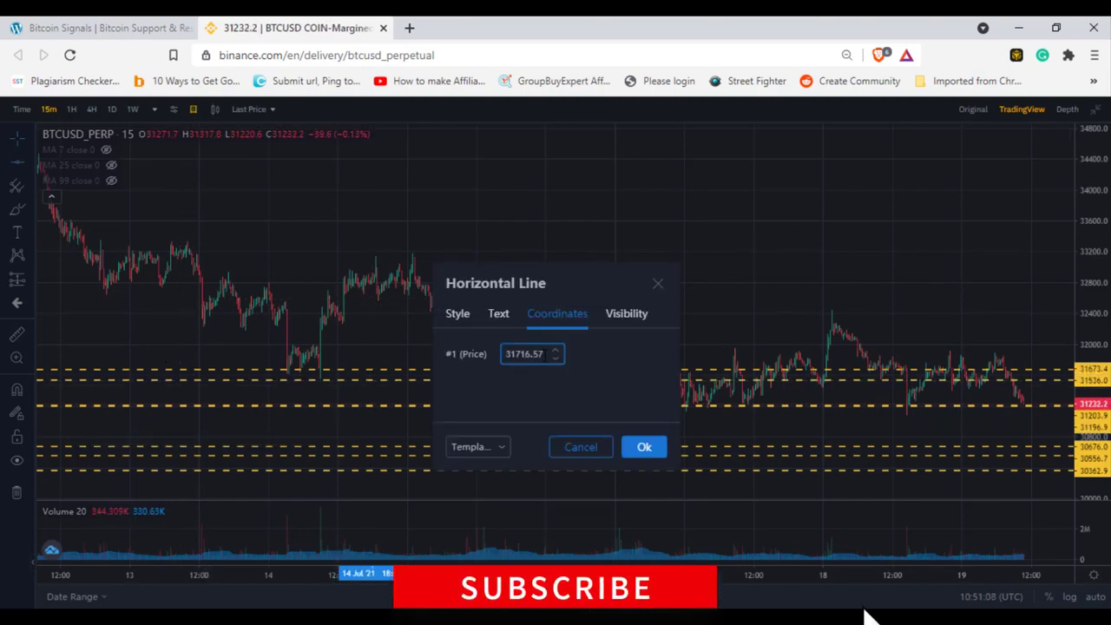
pyautogui.write('.57')
pyautogui.click(644, 446)
# - Take the Previous Close value from the signals table and add a horizontal line at 31837.17 on the BTCUSD_PERP chart
pyautogui.click(119, 33)
pyautogui.moveTo(582, 349); pyautogui.dragTo(512, 356)
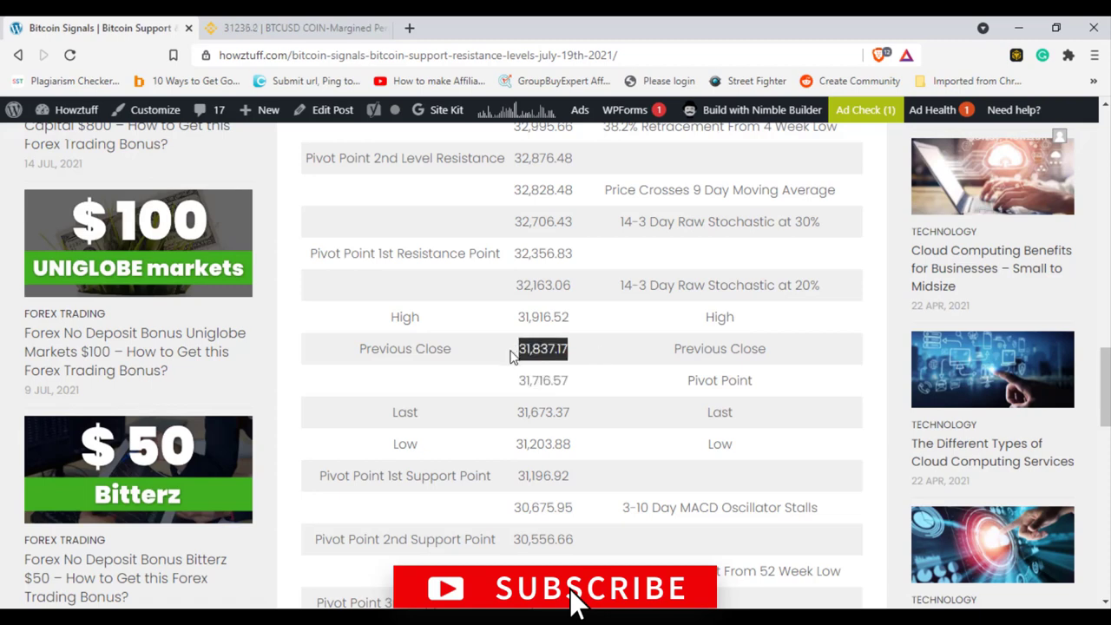
pyautogui.click(317, 26)
pyautogui.click(16, 162)
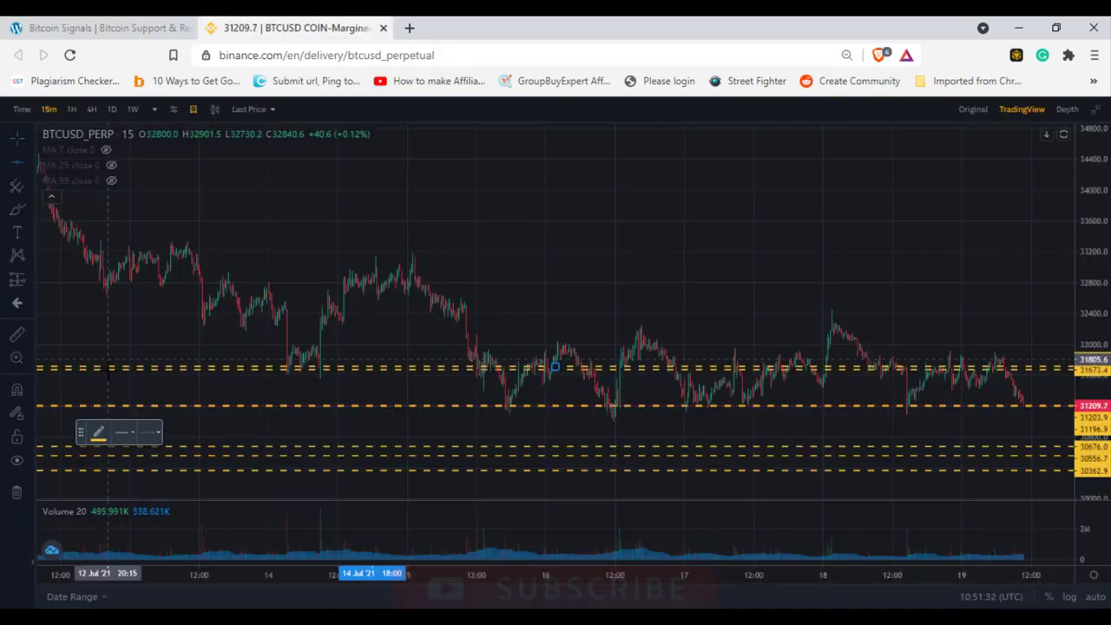
pyautogui.click(159, 394)
pyautogui.click(176, 432)
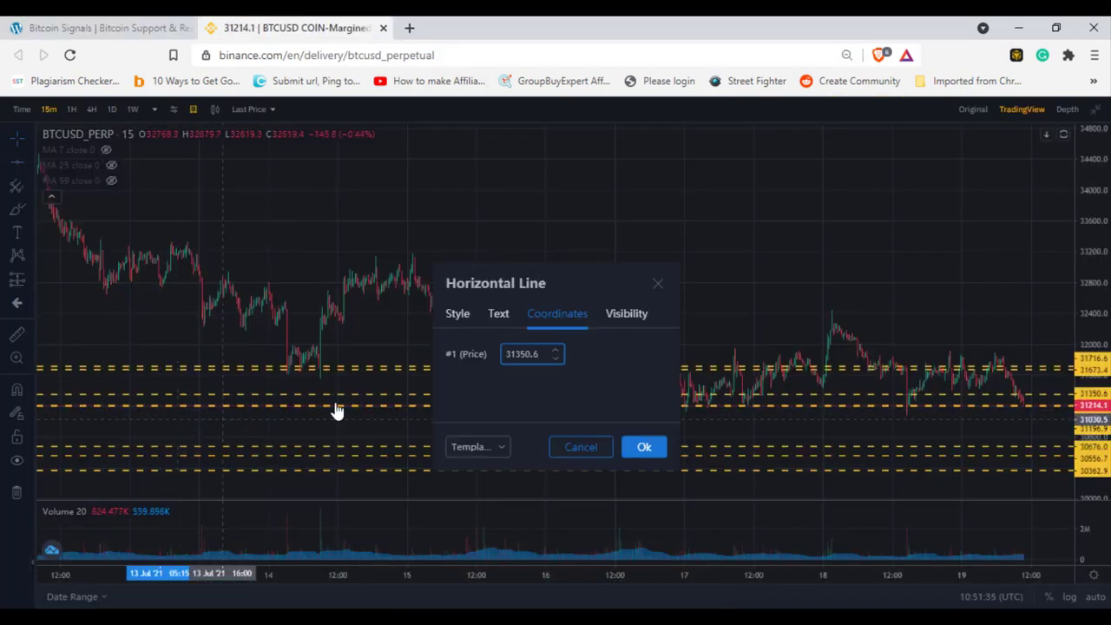
pyautogui.click(519, 359)
pyautogui.write('31837')
pyautogui.click(104, 25)
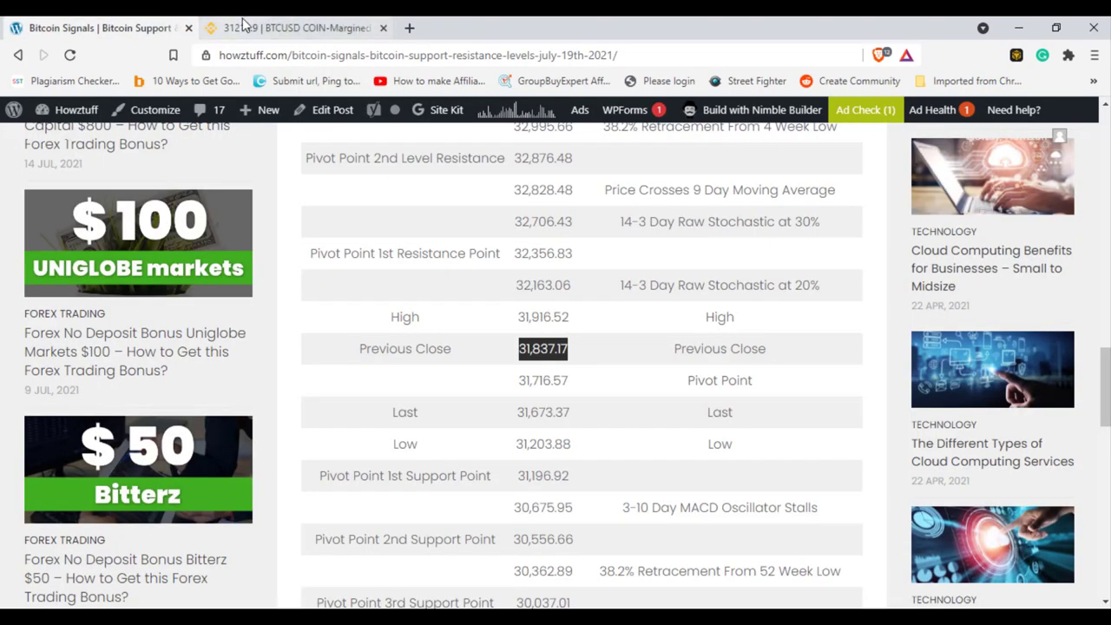
pyautogui.click(245, 25)
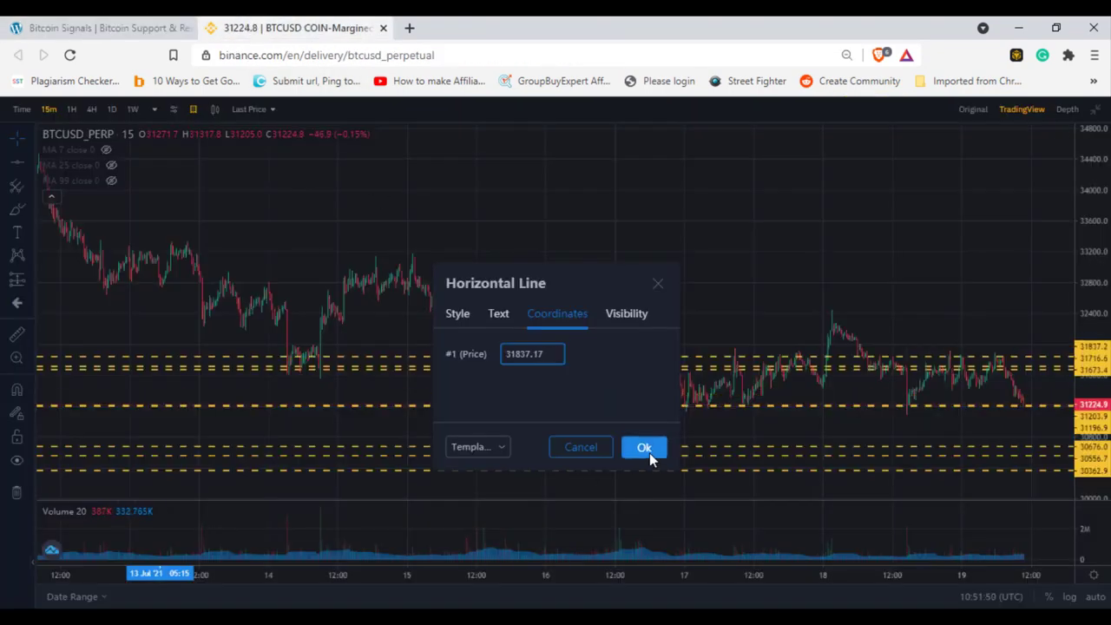
pyautogui.click(644, 447)
# - Add a horizontal line to the chart at 31916.52, the High value in the signals table
pyautogui.click(99, 26)
pyautogui.doubleClick(543, 317)
pyautogui.click(280, 26)
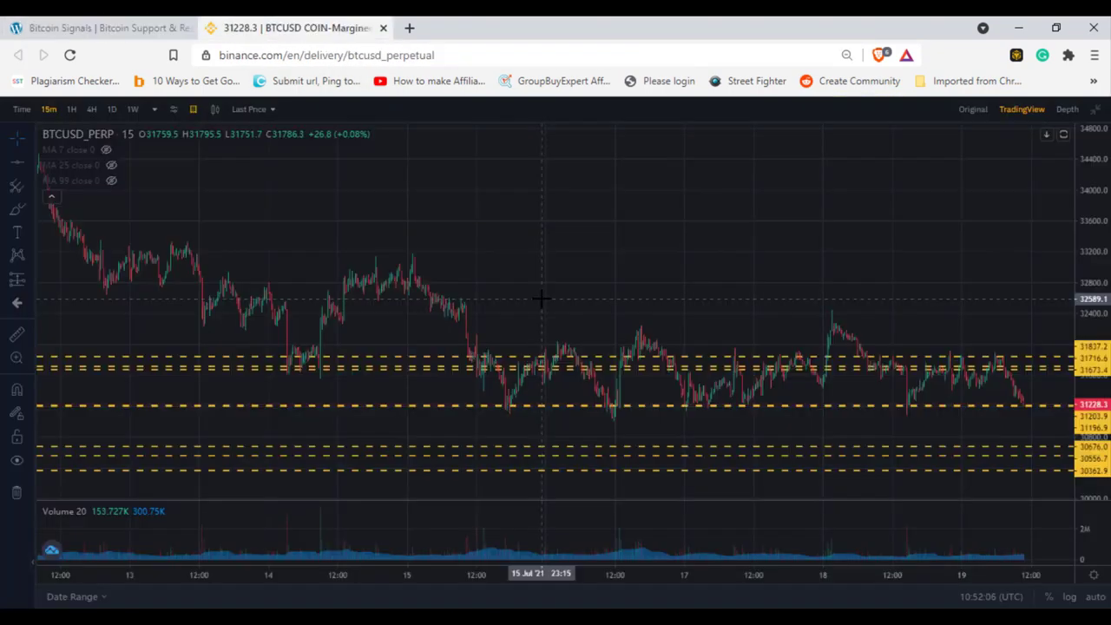
pyautogui.click(173, 434)
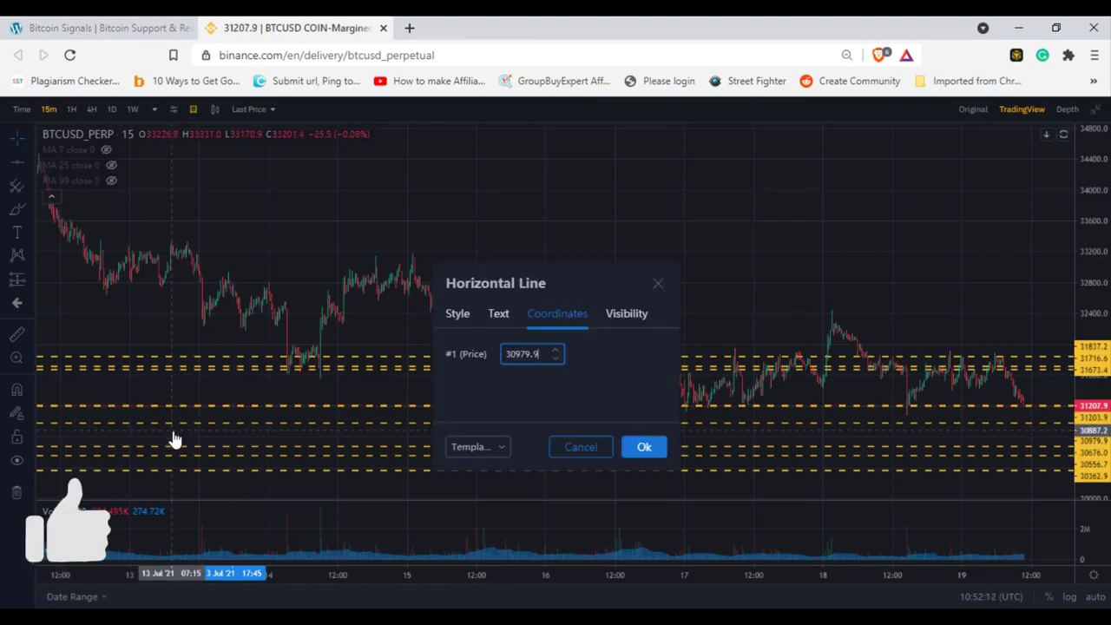
pyautogui.click(99, 26)
pyautogui.click(265, 25)
pyautogui.write('3')
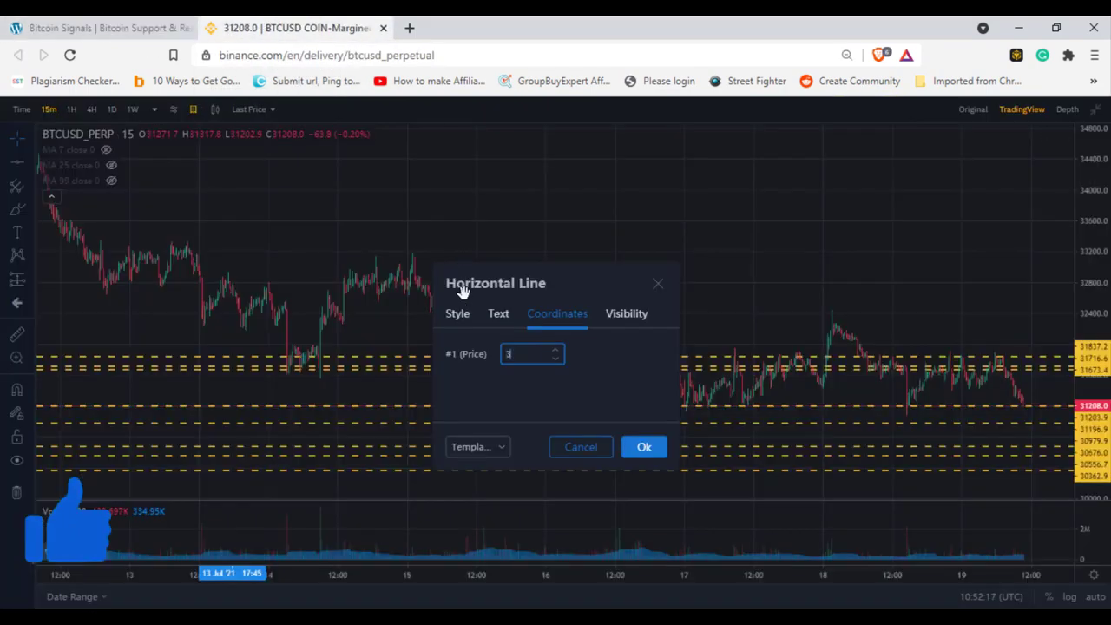
pyautogui.write('1,916.52')
pyautogui.click(643, 447)
# - Add a horizontal line to the chart at 32163.06, the 14-3 Day Raw Stochastic at 20% level in the signals table
pyautogui.click(129, 24)
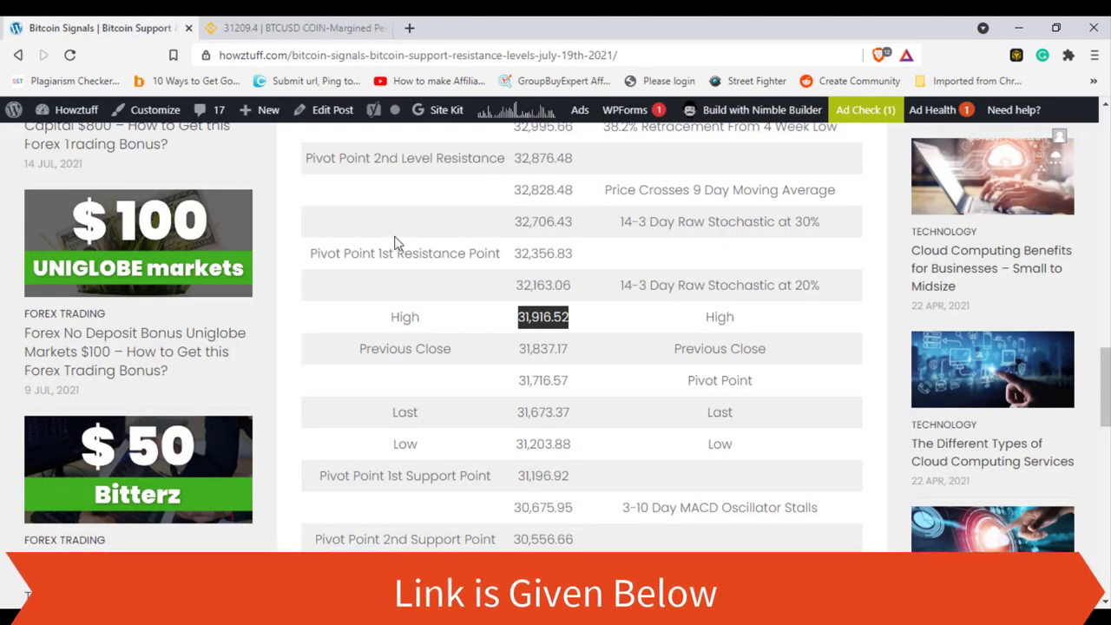
pyautogui.click(246, 26)
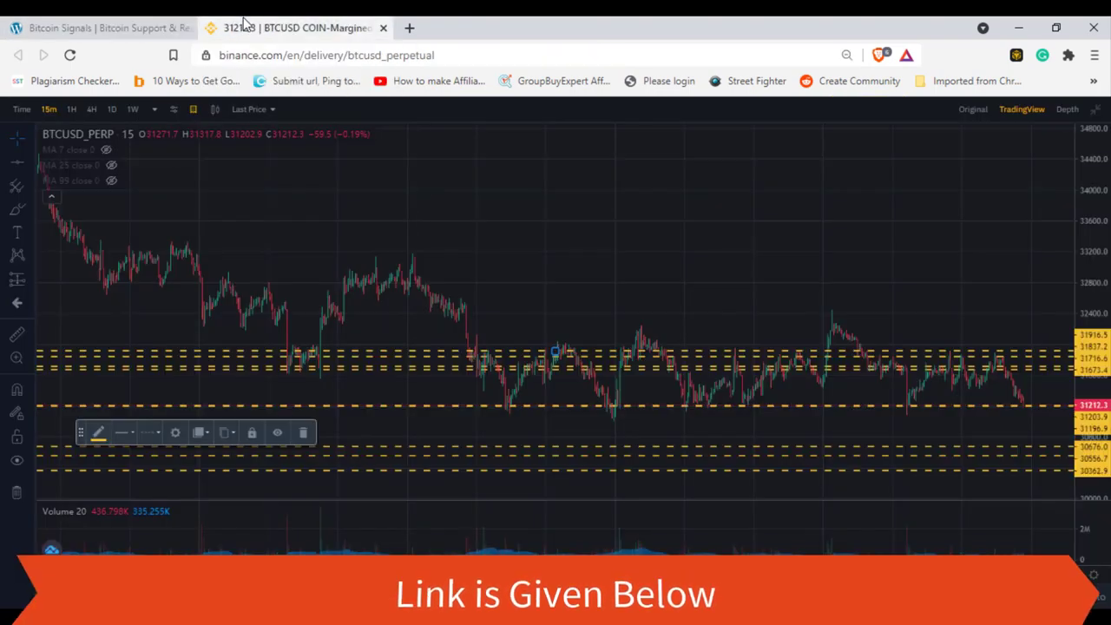
pyautogui.click(118, 273)
pyautogui.click(178, 433)
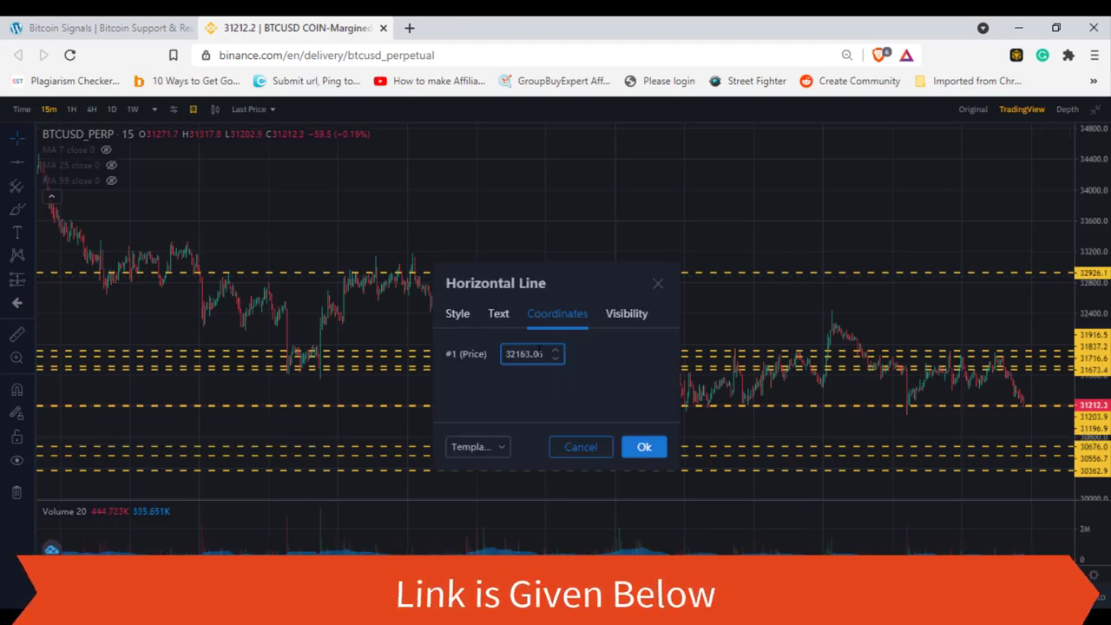
pyautogui.click(653, 450)
# - Add a horizontal line to the chart at 32356.83, the Pivot Point 1st Resistance Point in the signals table
pyautogui.scroll(-2, 653, 449)
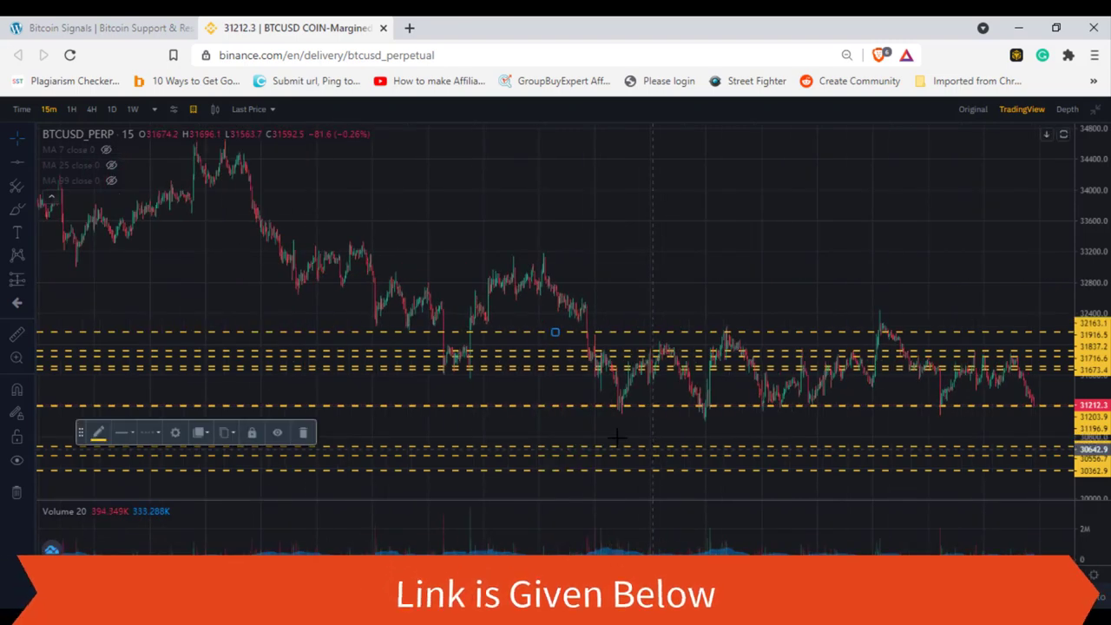
pyautogui.click(75, 22)
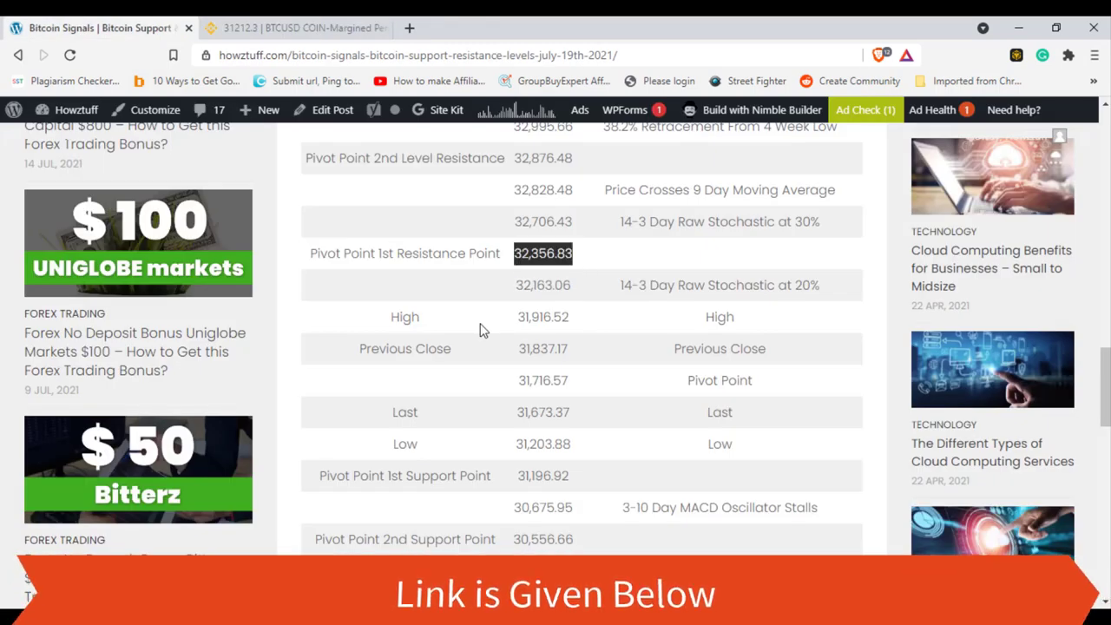
pyautogui.click(255, 31)
pyautogui.click(17, 162)
pyautogui.click(118, 245)
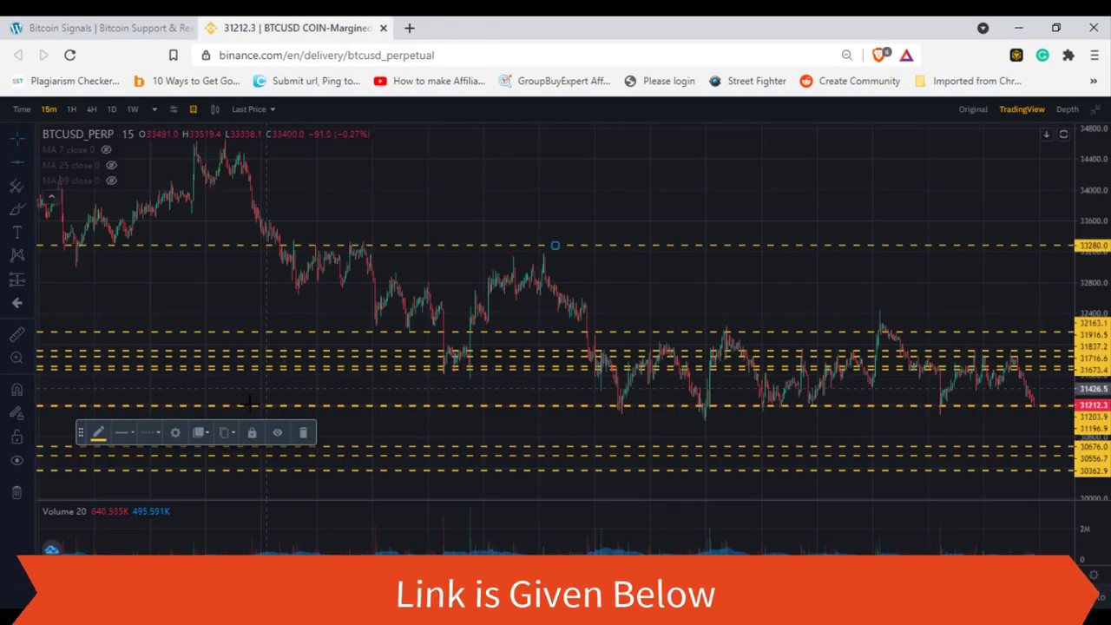
pyautogui.click(179, 433)
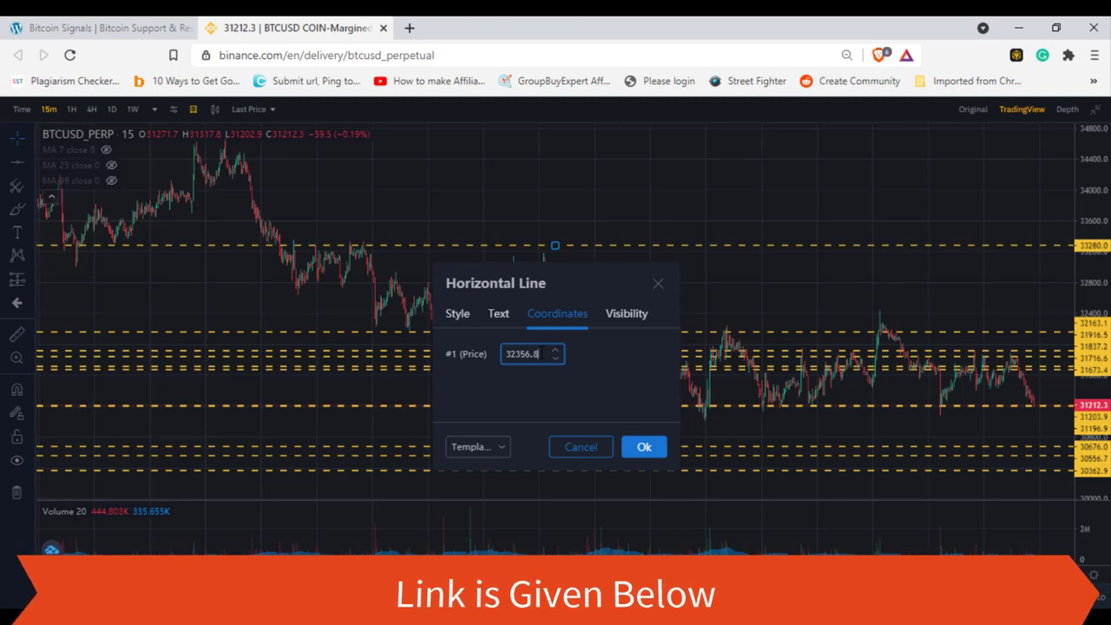
pyautogui.click(653, 448)
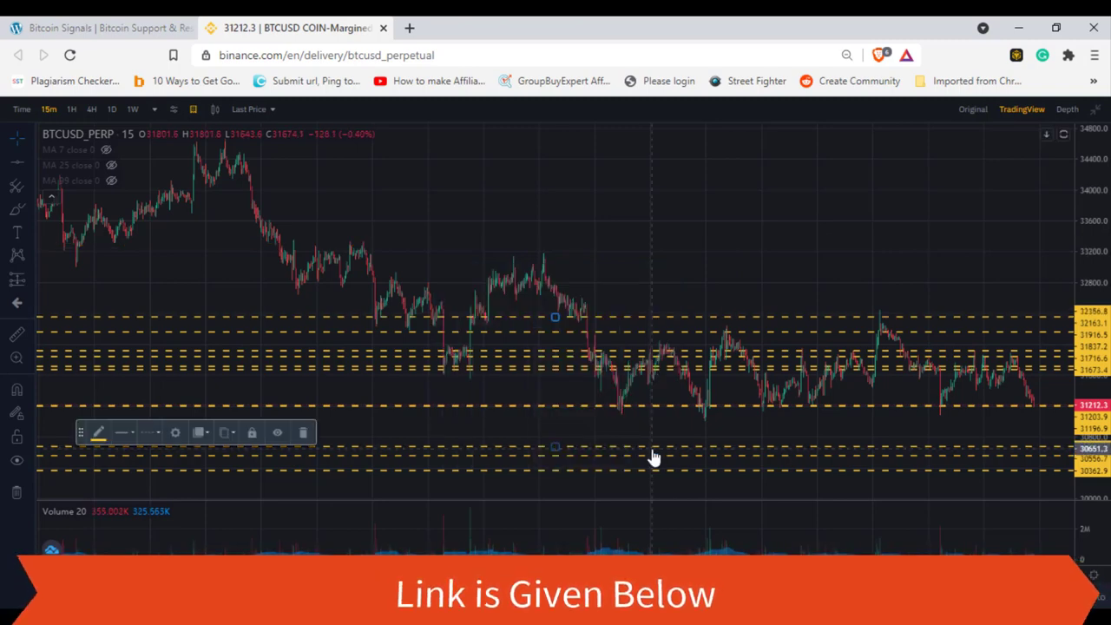
# - Add a horizontal line to the chart at 32706.43, the 14-3 Day Raw Stochastic at 30% level in the signals table
pyautogui.hotkey('ctrl', 'shift', 'Tab')
pyautogui.doubleClick(506, 224)
pyautogui.click(299, 28)
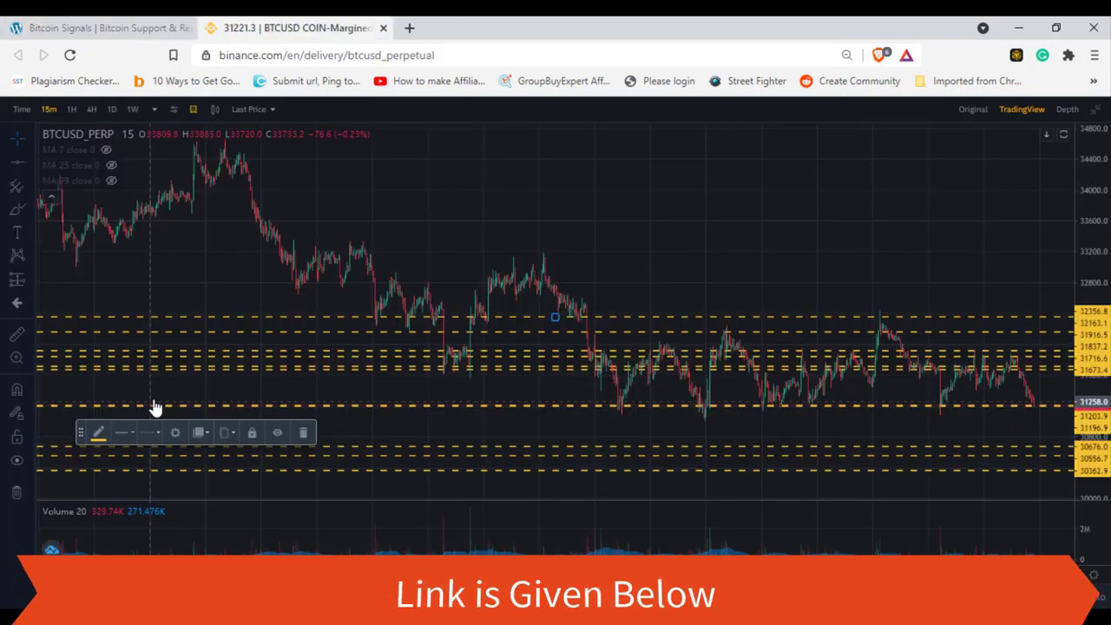
pyautogui.click(176, 433)
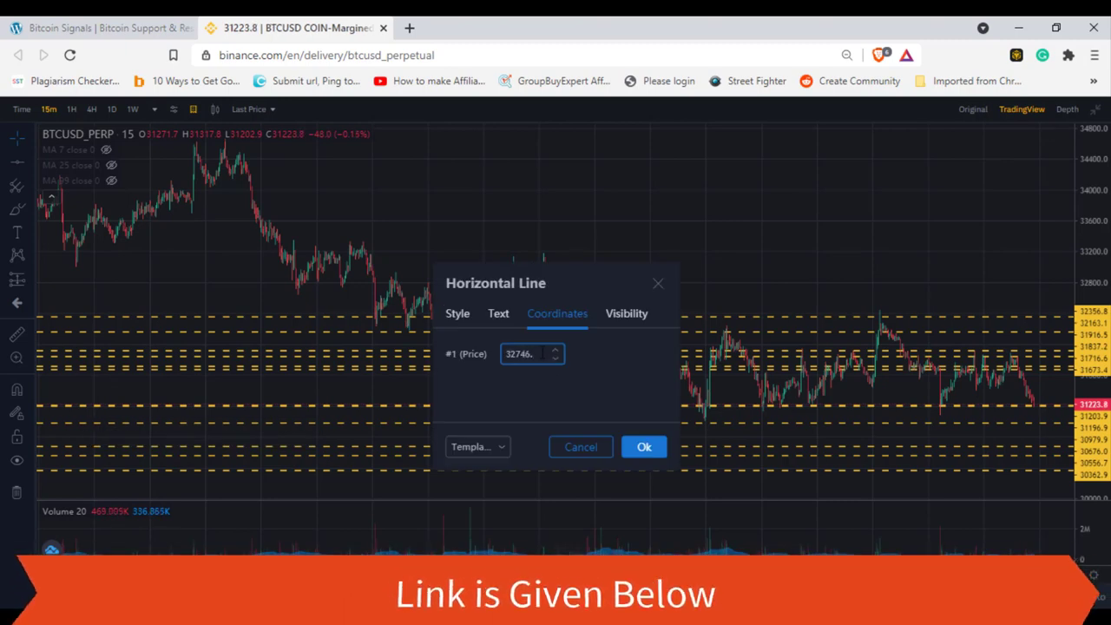
pyautogui.click(104, 28)
pyautogui.click(264, 24)
pyautogui.click(644, 447)
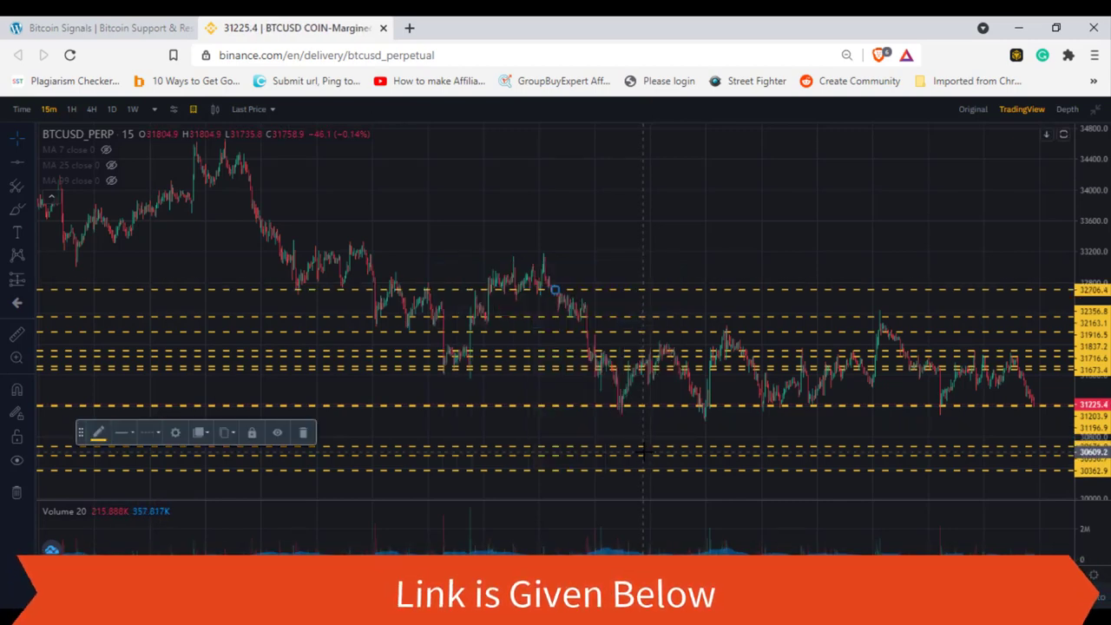
# - Change the BTCUSD_PERP chart interval to 1m
pyautogui.scroll(10, 643, 452)
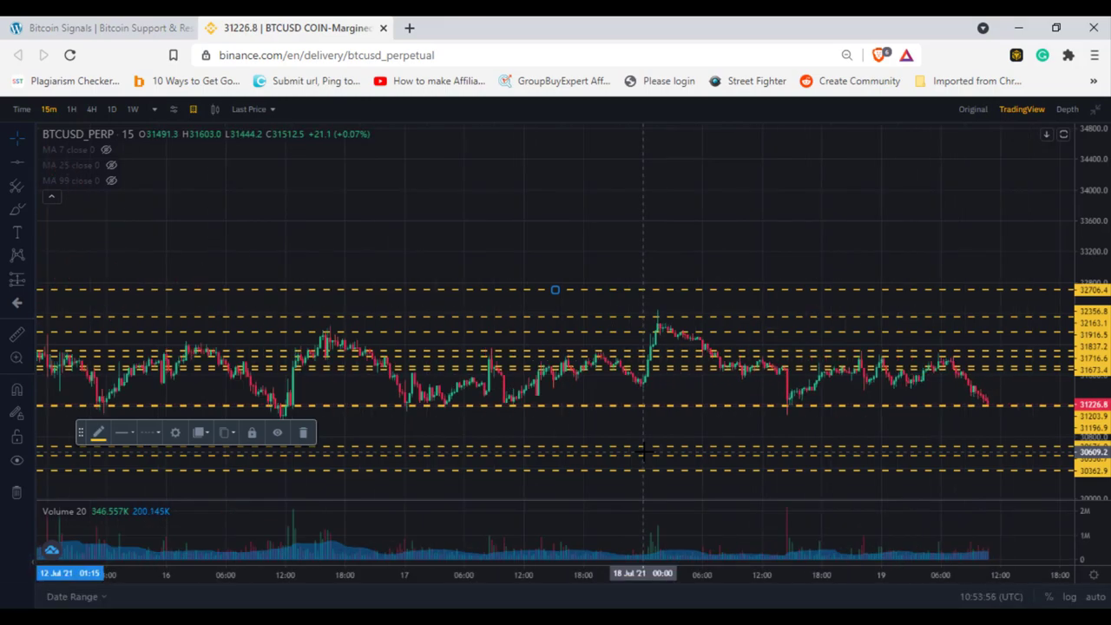
pyautogui.scroll(-8, 644, 450)
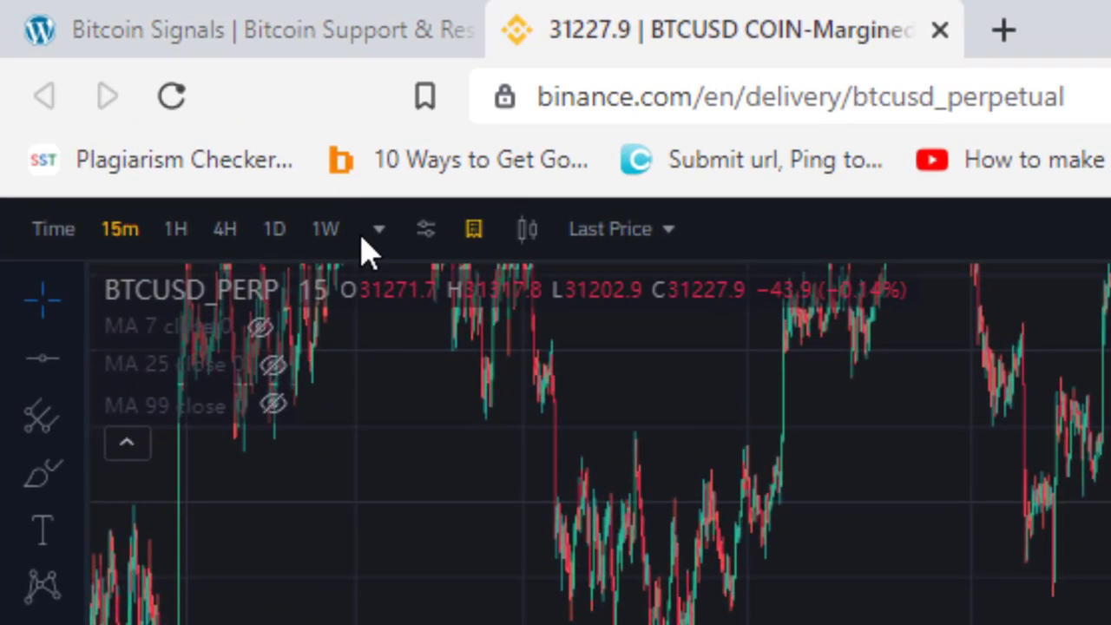
pyautogui.click(152, 110)
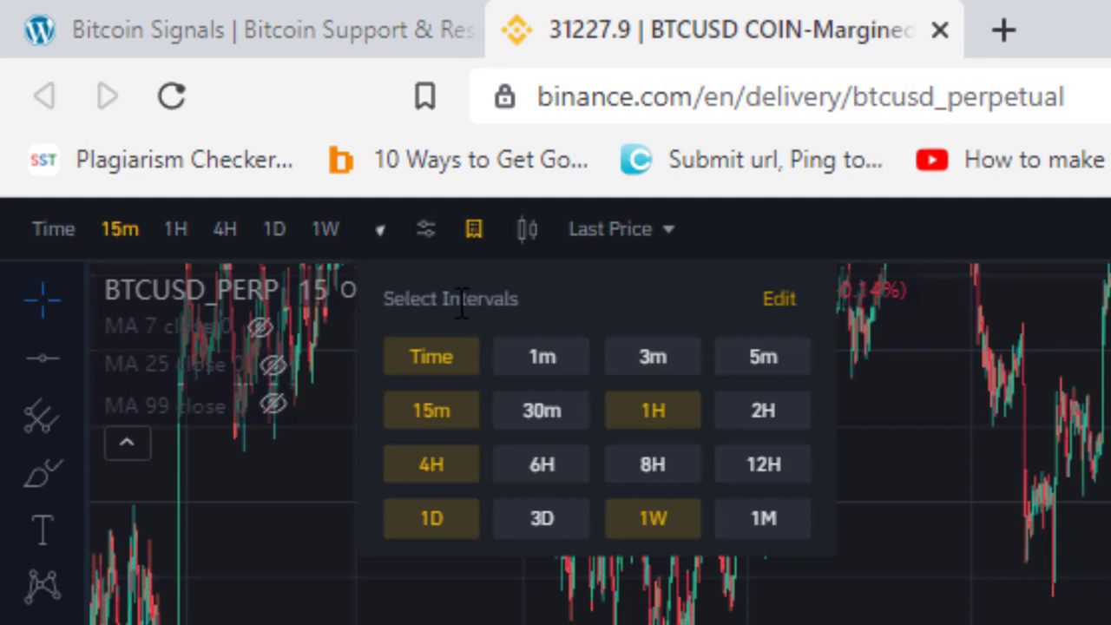
pyautogui.click(532, 361)
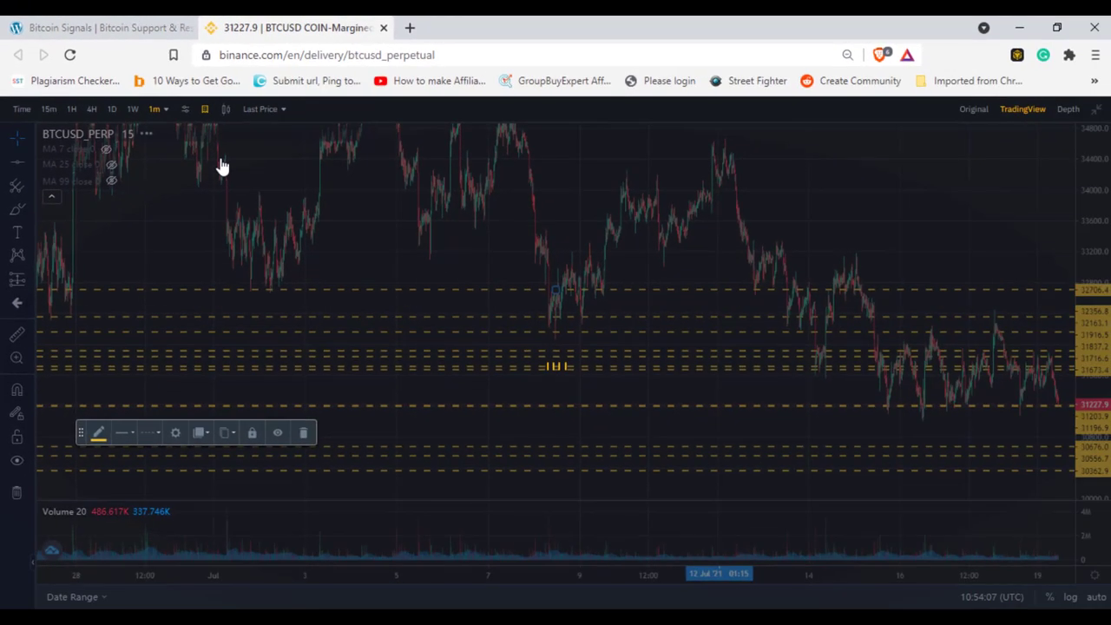
# - Examine the recent one-minute candles against the horizontal level lines, focusing on the closely spaced support lines at 31203.9 and 31196.9
pyautogui.moveTo(1050, 269); pyautogui.dragTo(1049, 290)
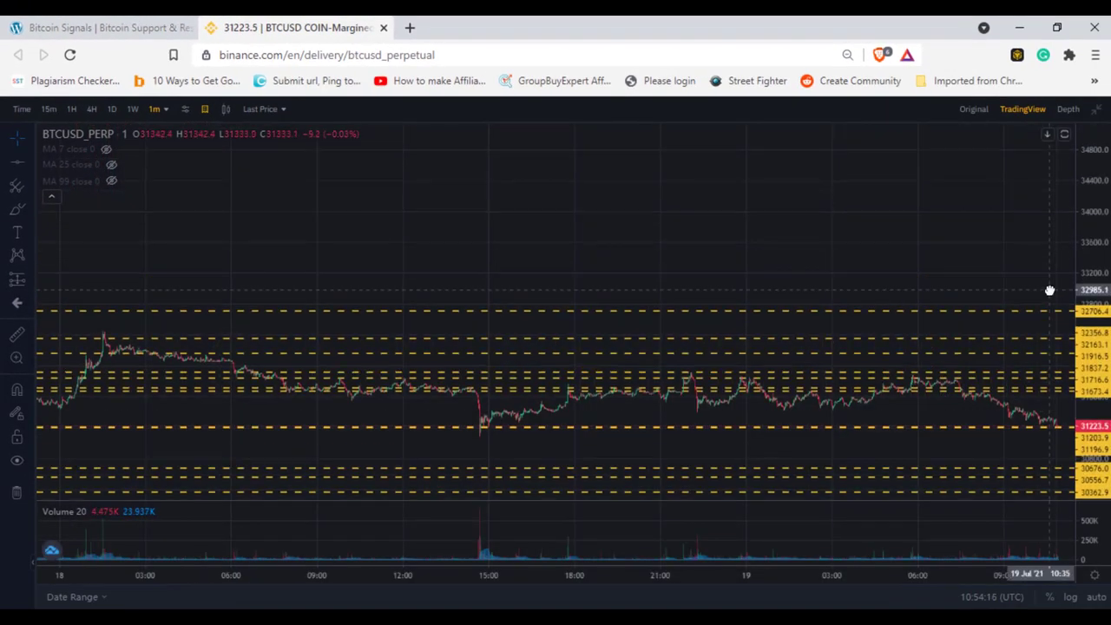
pyautogui.scroll(2, 1049, 290)
pyautogui.moveTo(1105, 372); pyautogui.dragTo(1029, 234)
pyautogui.moveTo(925, 263); pyautogui.dragTo(925, 240)
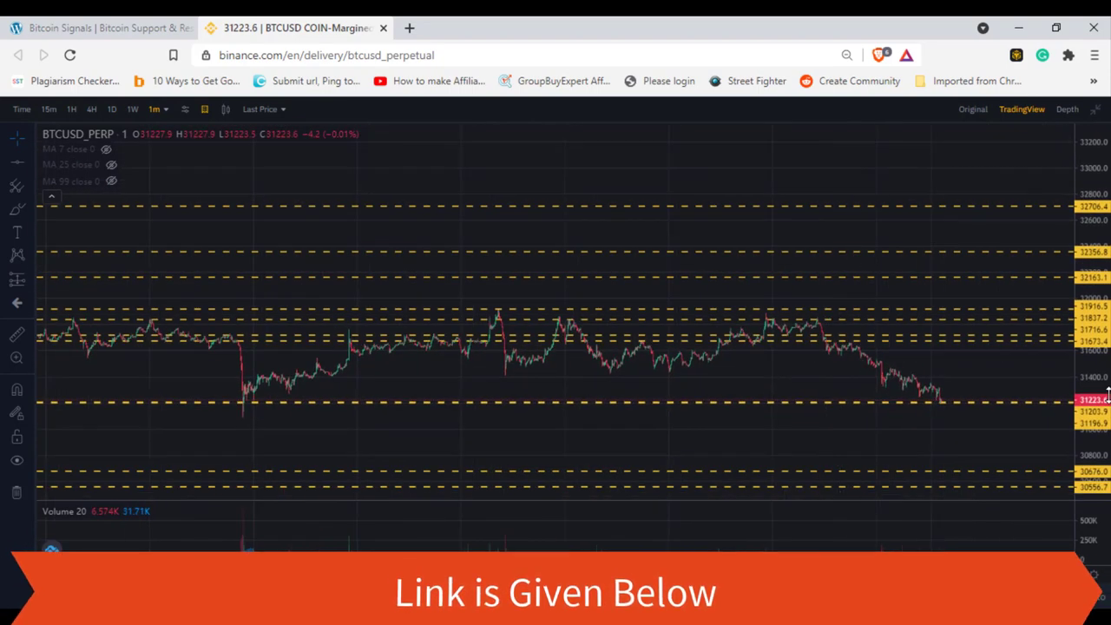
pyautogui.moveTo(1109, 395); pyautogui.dragTo(1108, 192)
pyautogui.moveTo(957, 399); pyautogui.dragTo(880, 307)
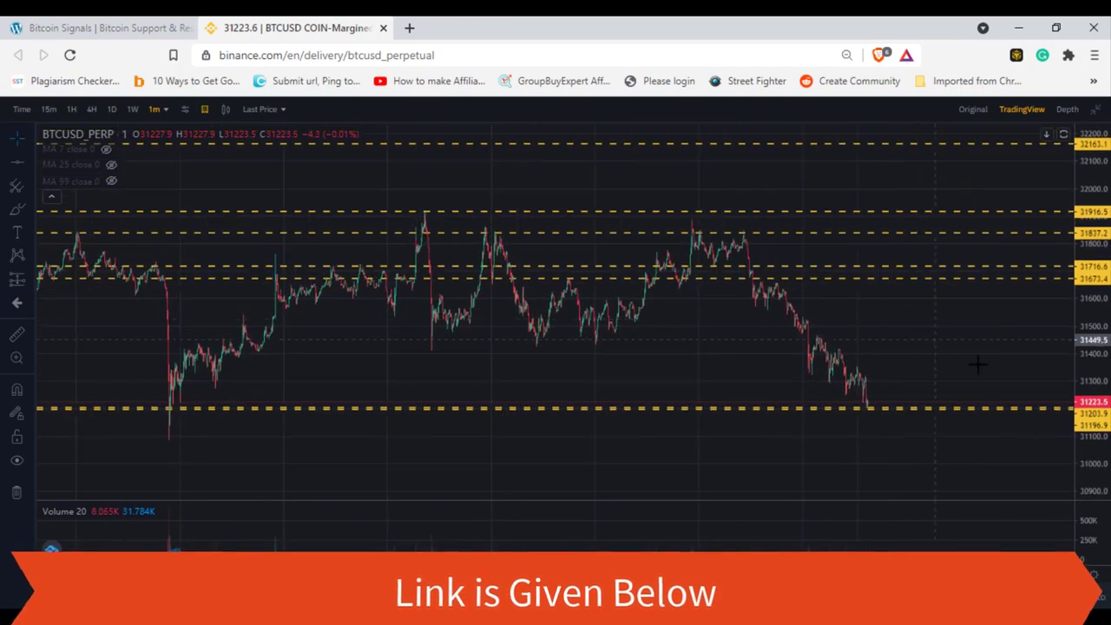
pyautogui.moveTo(1097, 460); pyautogui.dragTo(1093, 390)
pyautogui.moveTo(994, 390); pyautogui.dragTo(895, 321)
pyautogui.scroll(5, 873, 372)
pyautogui.moveTo(802, 354); pyautogui.dragTo(1017, 325)
pyautogui.scroll(4, 856, 405)
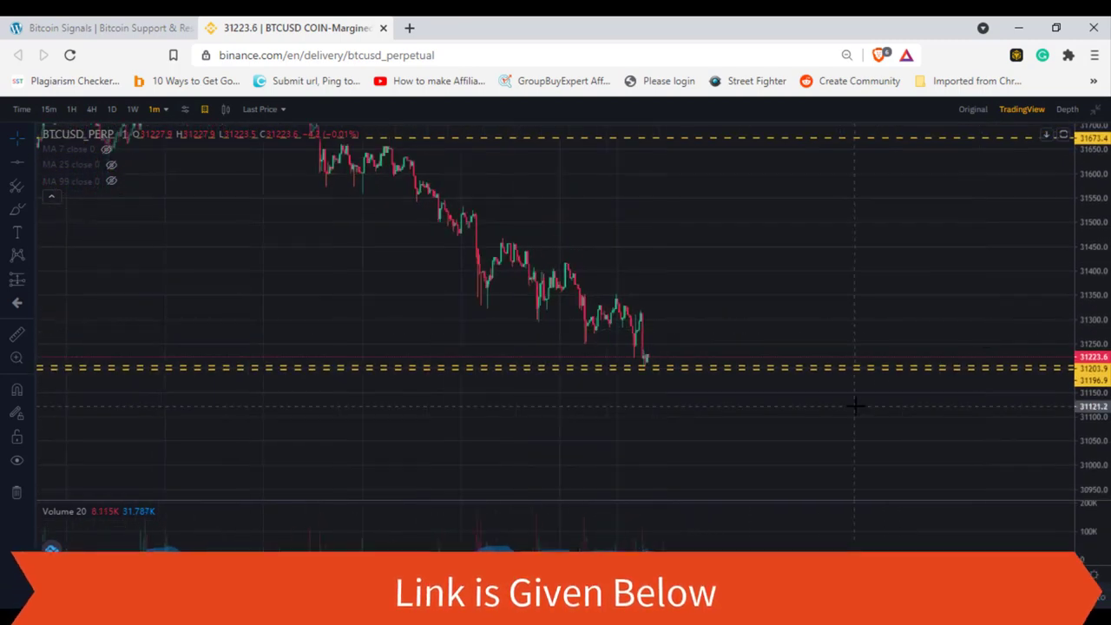
pyautogui.moveTo(710, 341); pyautogui.dragTo(883, 415)
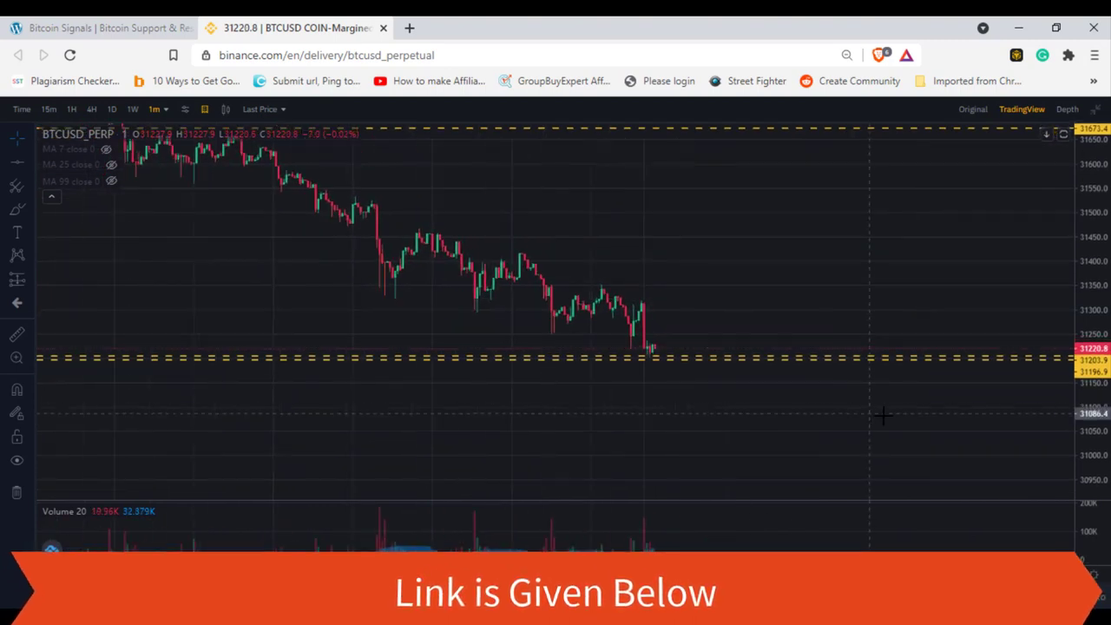
pyautogui.moveTo(1081, 443); pyautogui.dragTo(1098, 403)
pyautogui.scroll(4, 981, 427)
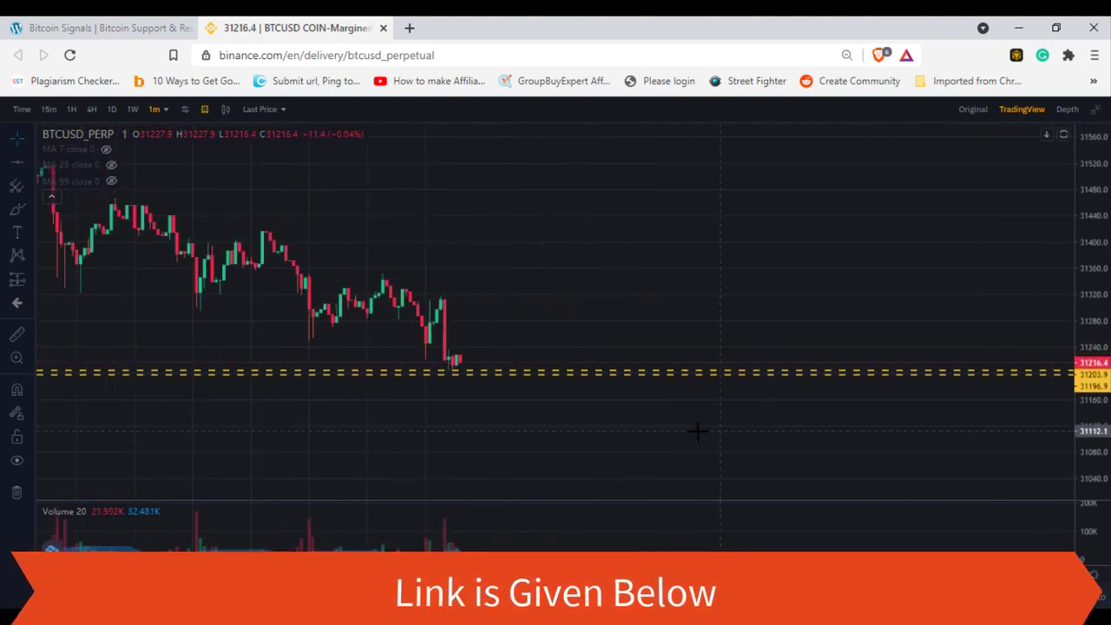
pyautogui.moveTo(680, 437); pyautogui.dragTo(989, 429)
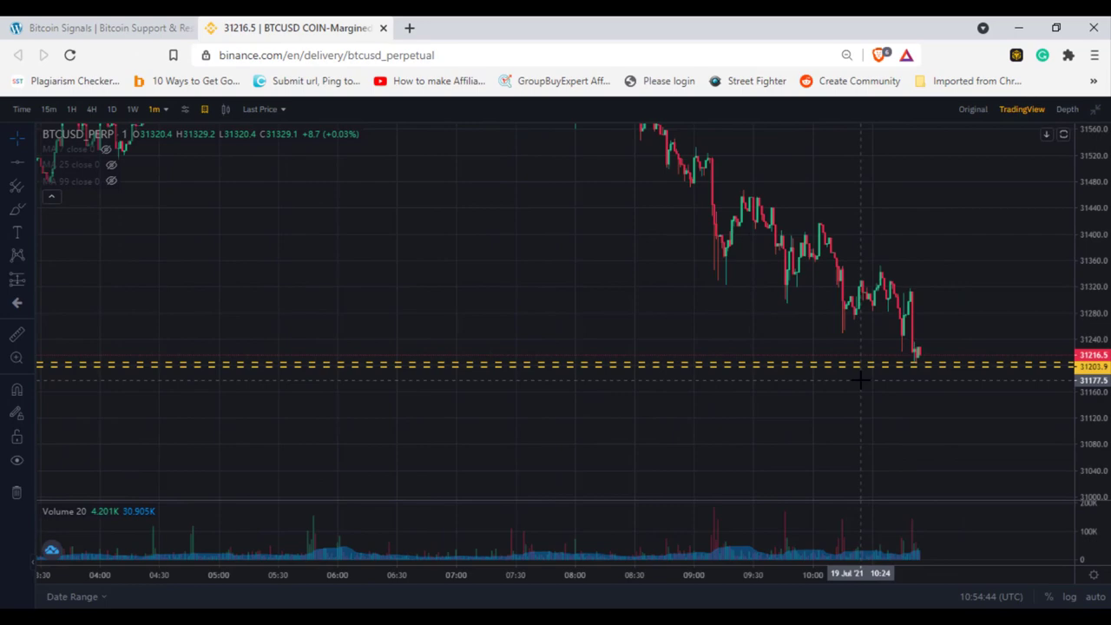
pyautogui.scroll(4, 860, 380)
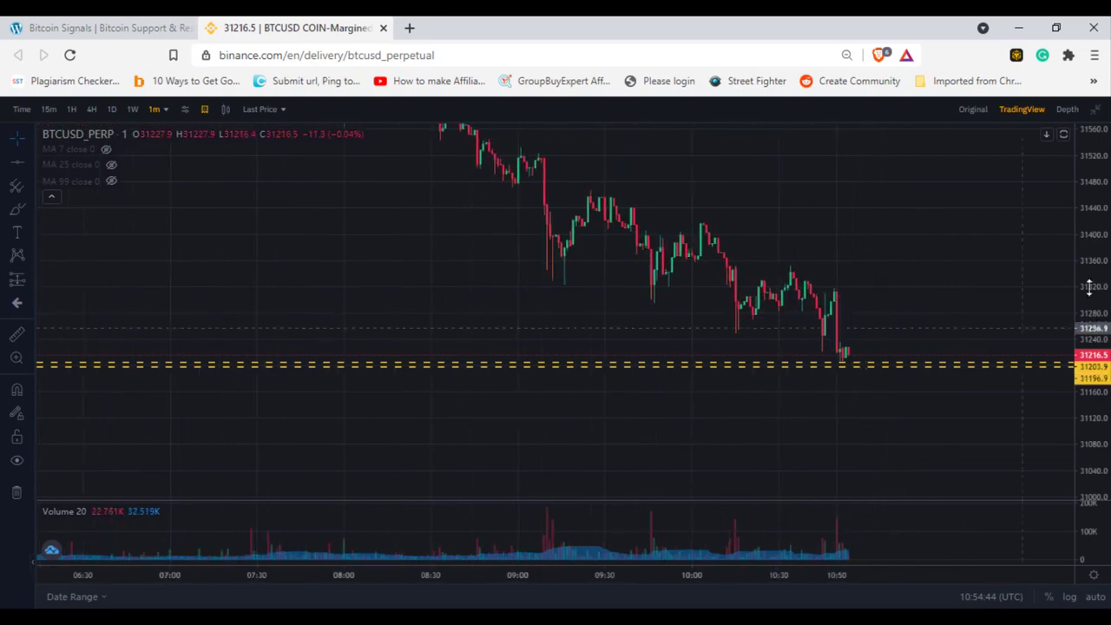
pyautogui.scroll(-6, 932, 437)
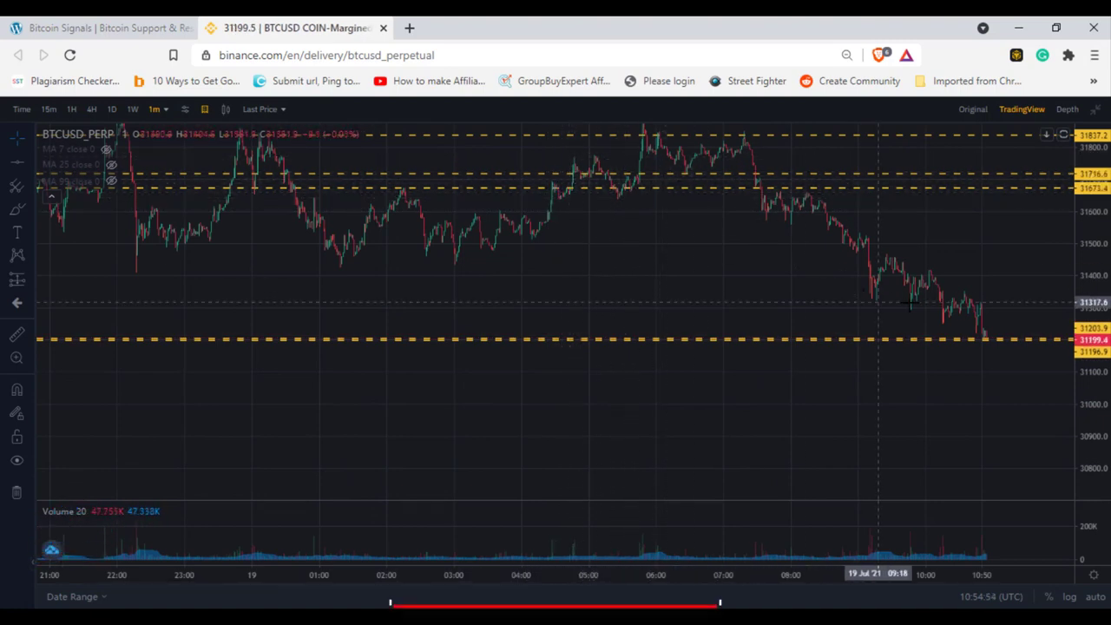
pyautogui.moveTo(1017, 280); pyautogui.dragTo(880, 379)
pyautogui.moveTo(482, 383); pyautogui.dragTo(578, 407)
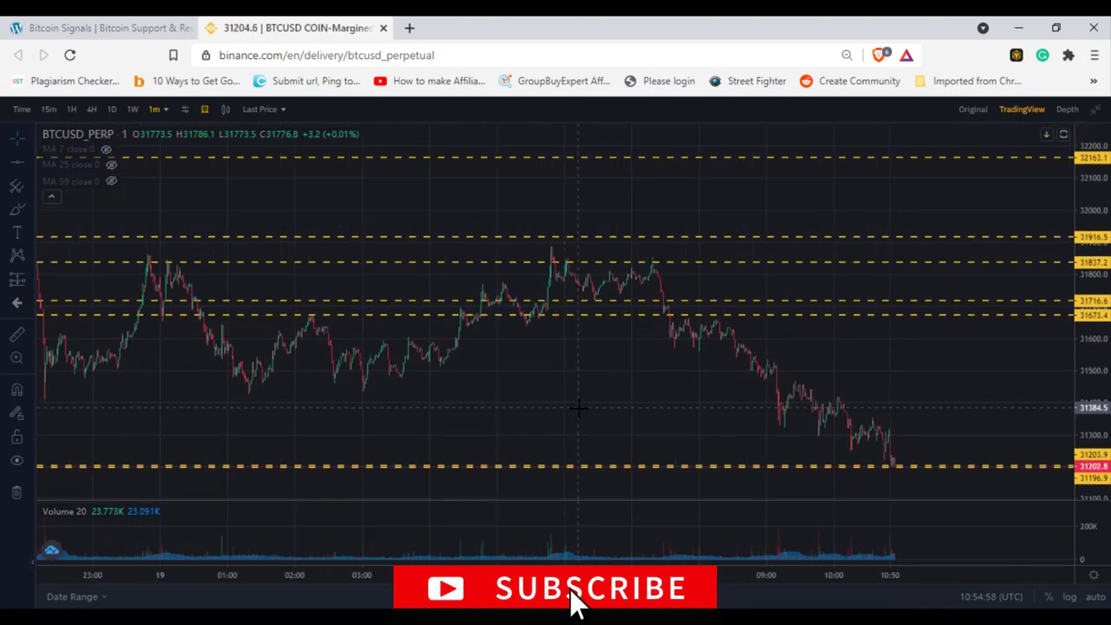